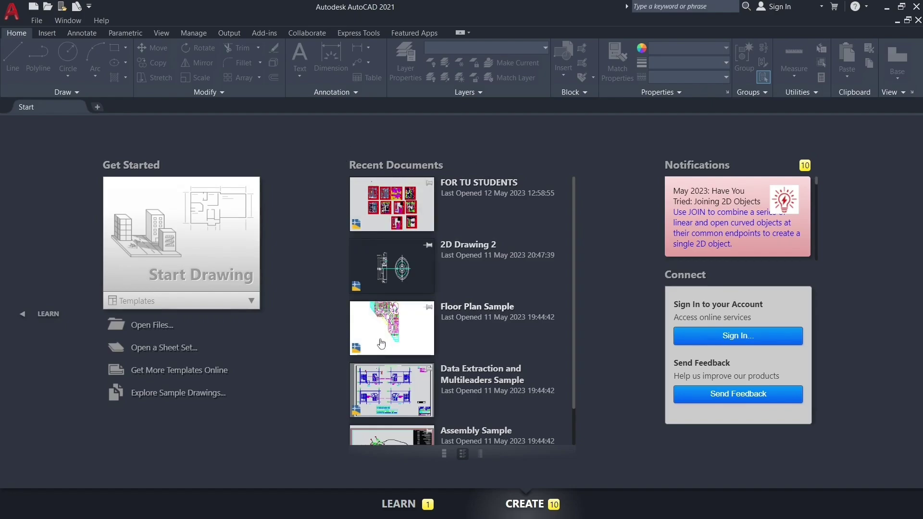
Step: Start a new blank drawing, Drawing1, from the Start tab
scroll(394, 378, down, 1)
scroll(394, 378, up, 1)
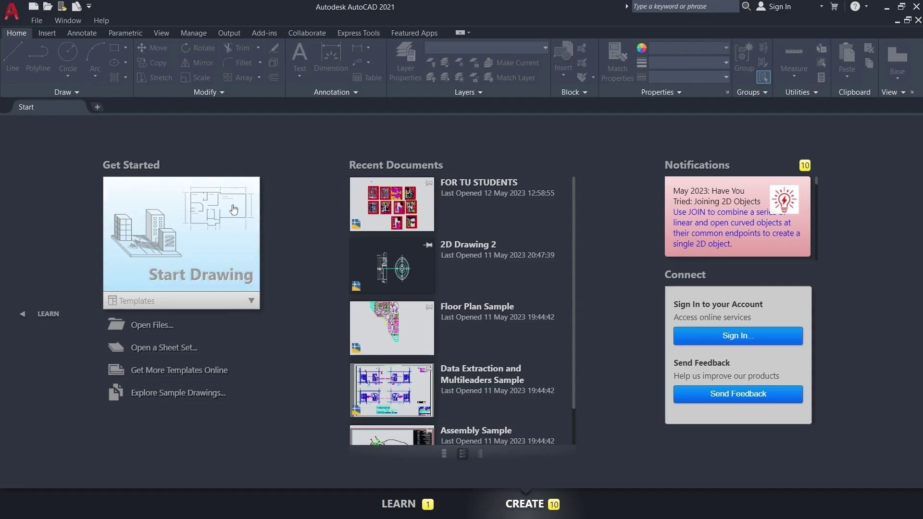
click(174, 264)
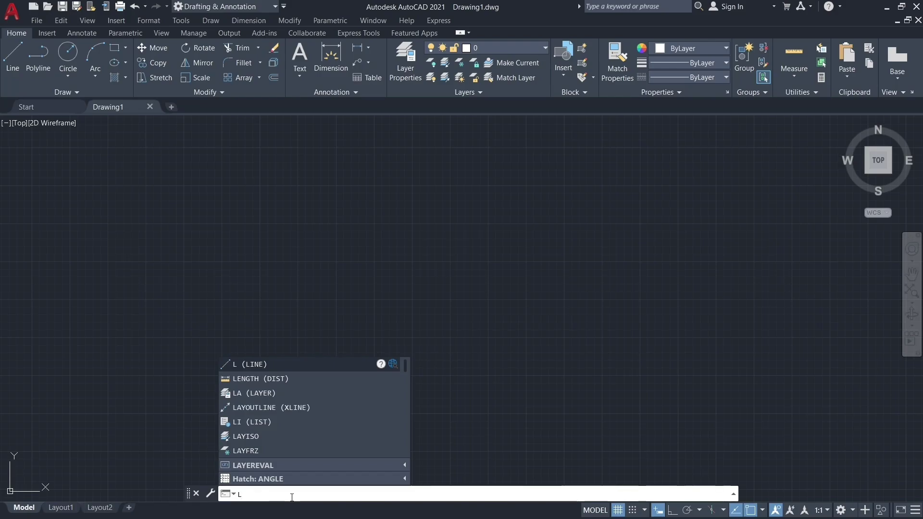
Step: Draw one slightly slanted line from left of centre toward the right, then end LINE
key(Return)
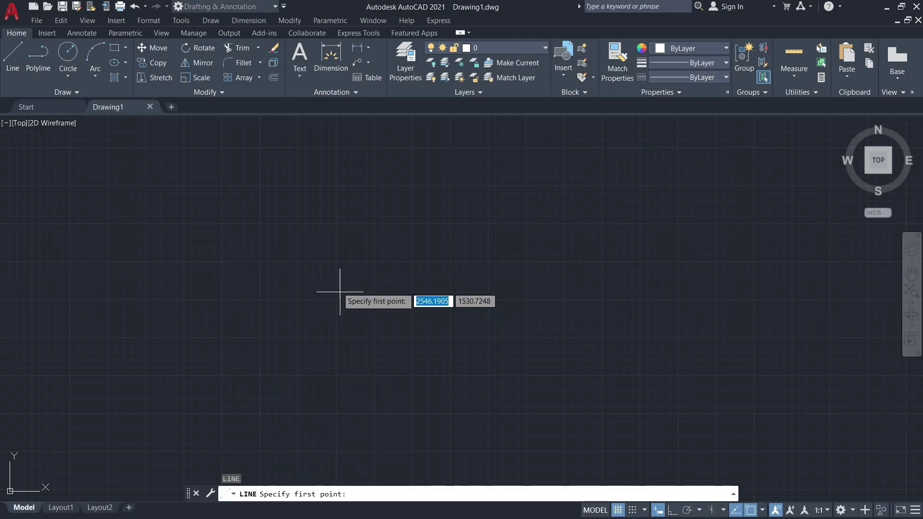
click(250, 261)
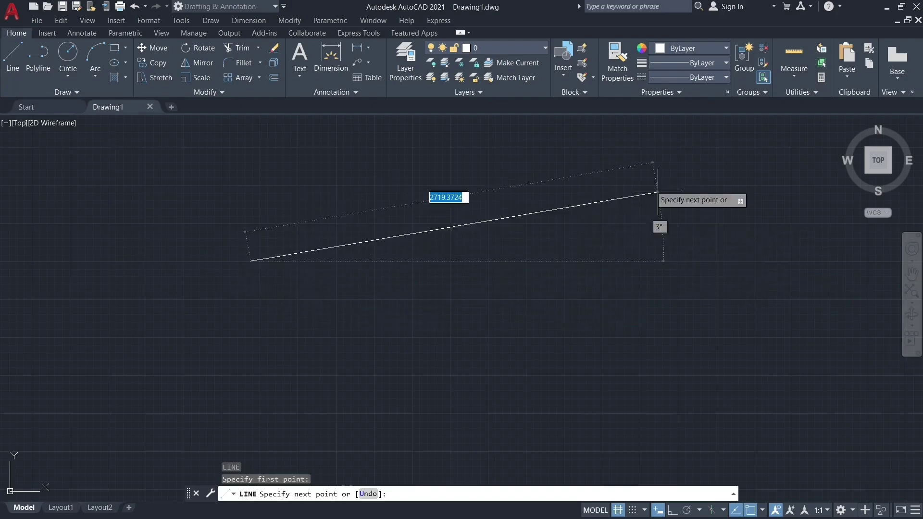
click(590, 250)
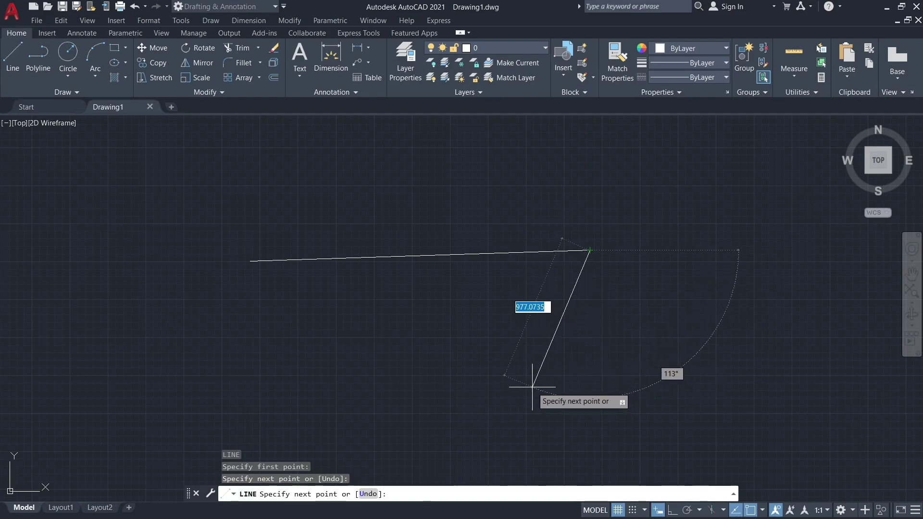
key(Escape)
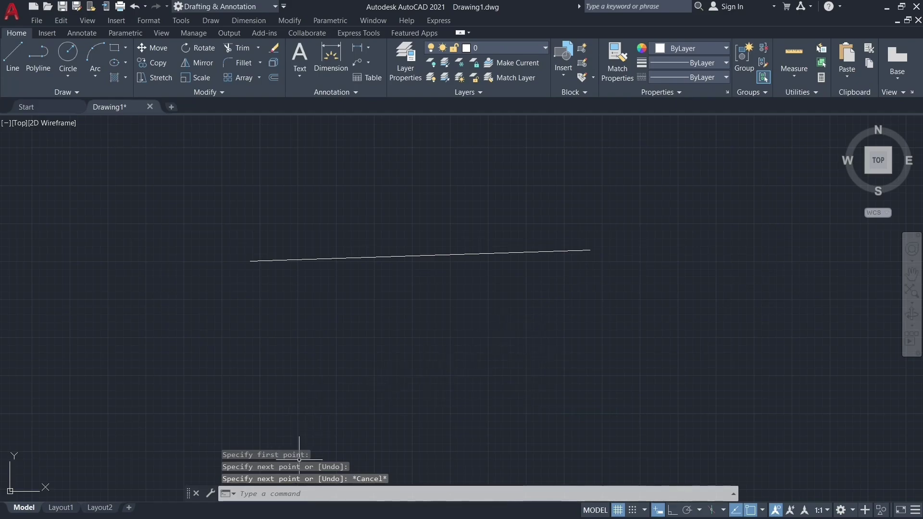
click(290, 494)
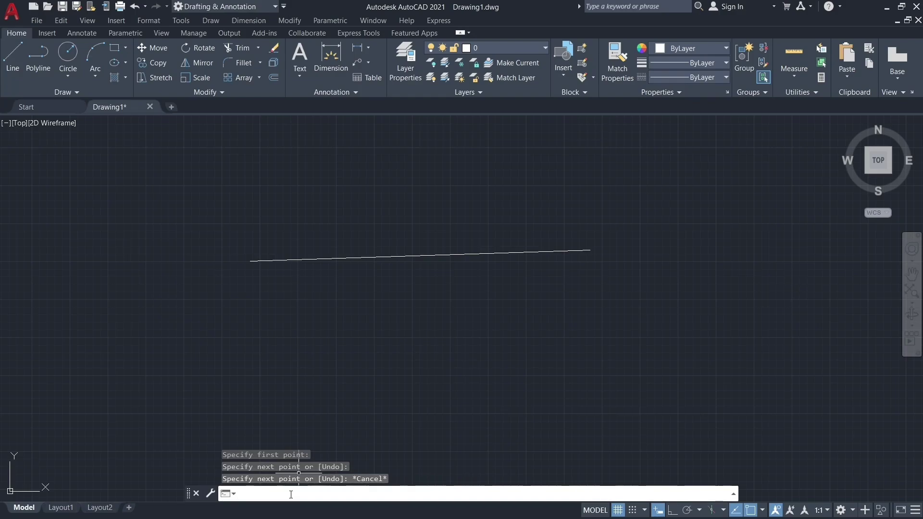
text(rec)
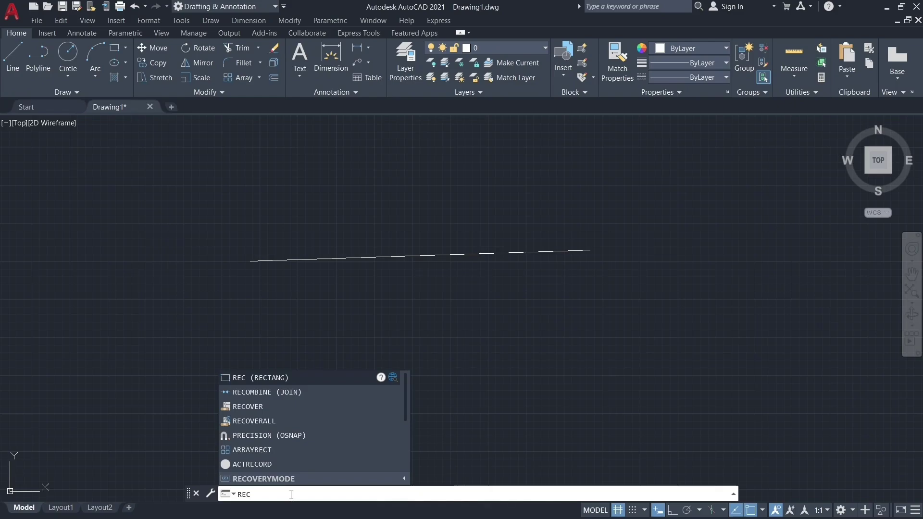
Step: Draw a rectangle below the line by picking two opposite corners
key(Return)
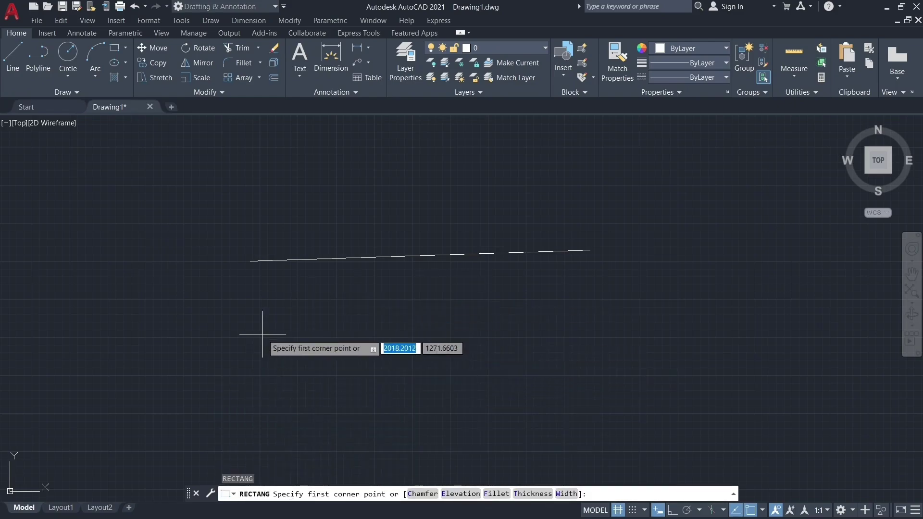
click(253, 318)
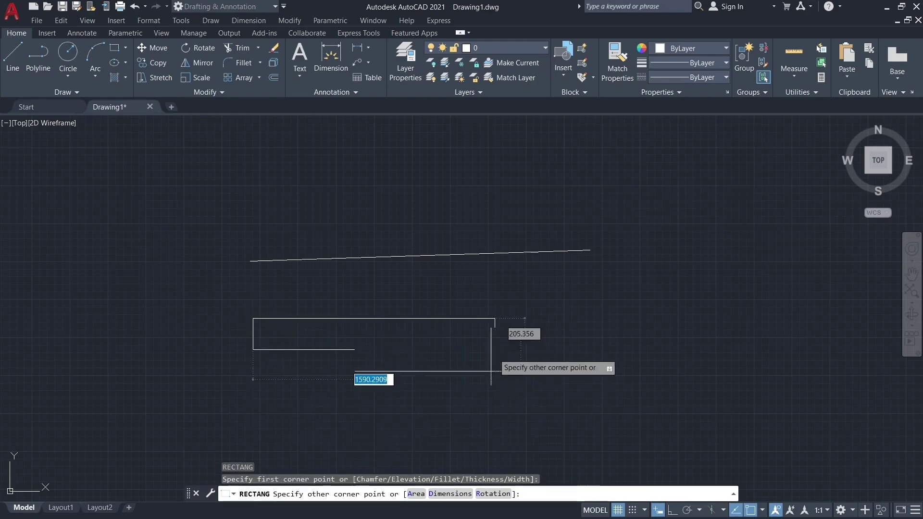
click(445, 403)
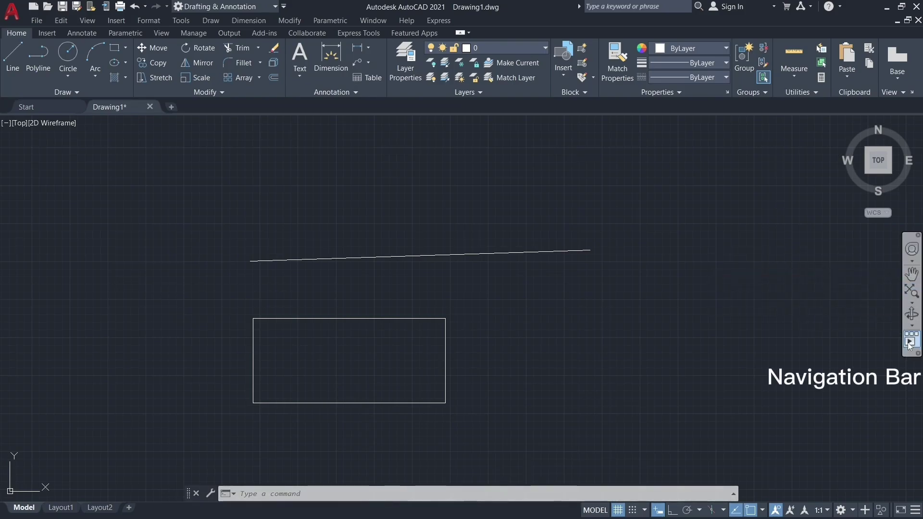
Step: Try the Navigation Bar's Pan, Zoom All and Orbit tools
click(912, 272)
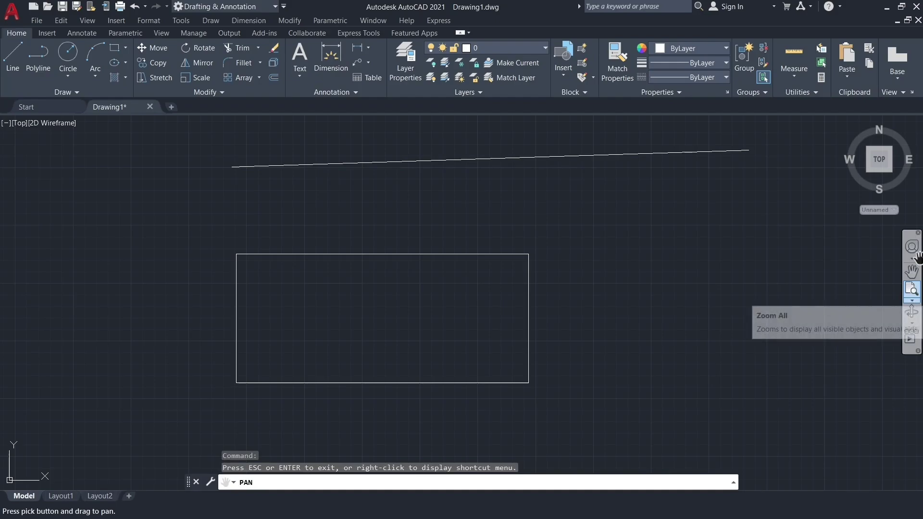
click(912, 299)
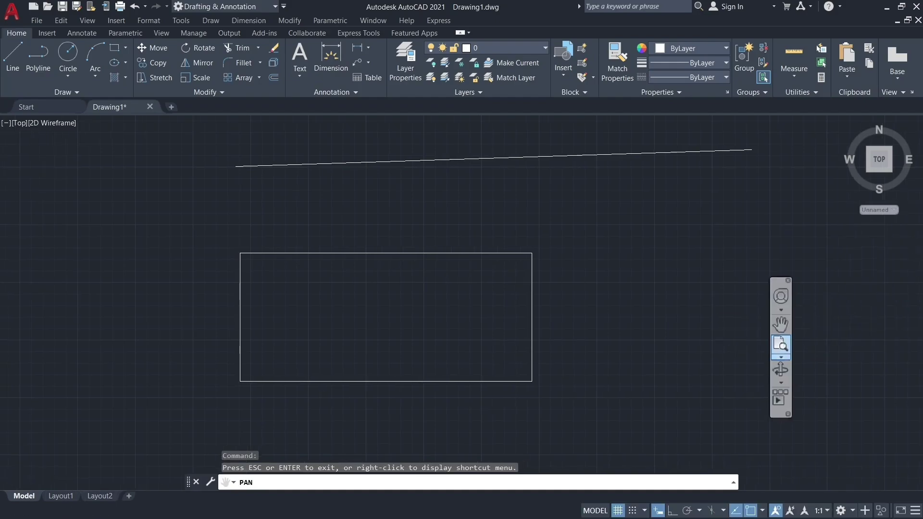
click(780, 307)
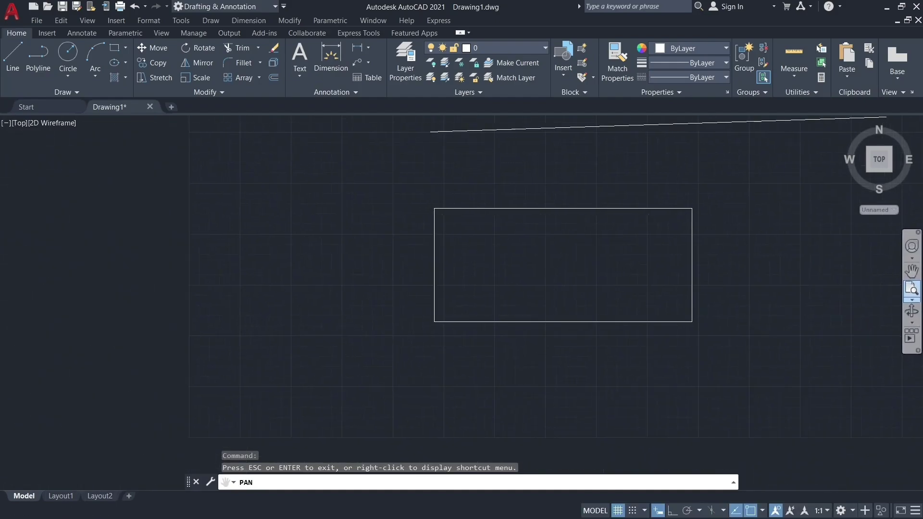
click(910, 311)
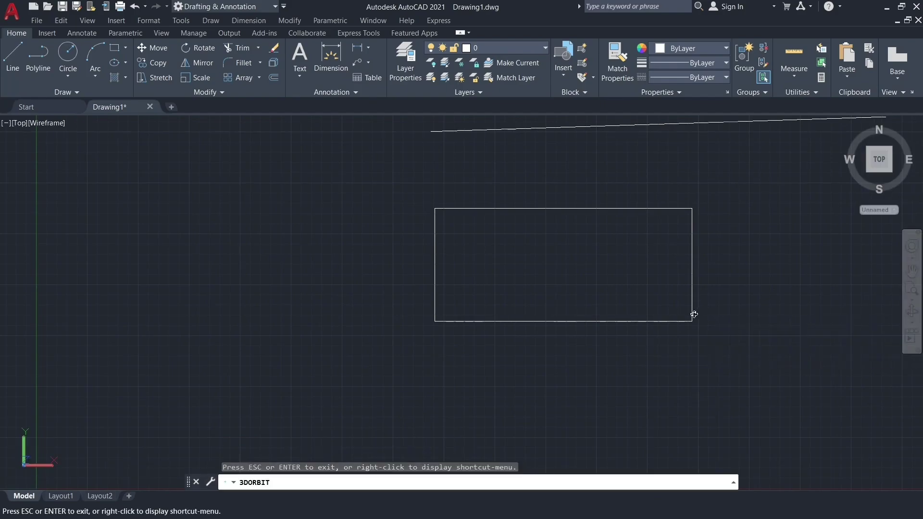
click(911, 272)
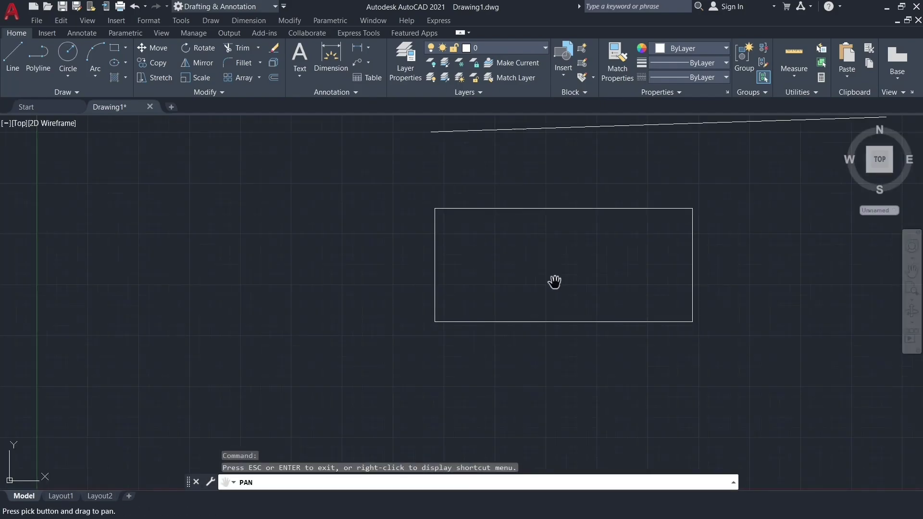
Step: Pan the line and rectangle toward the left of the view
mouse_move(611, 260)
mouse_down()
mouse_move(419, 305)
mouse_move(554, 263)
mouse_move(420, 342)
mouse_up()
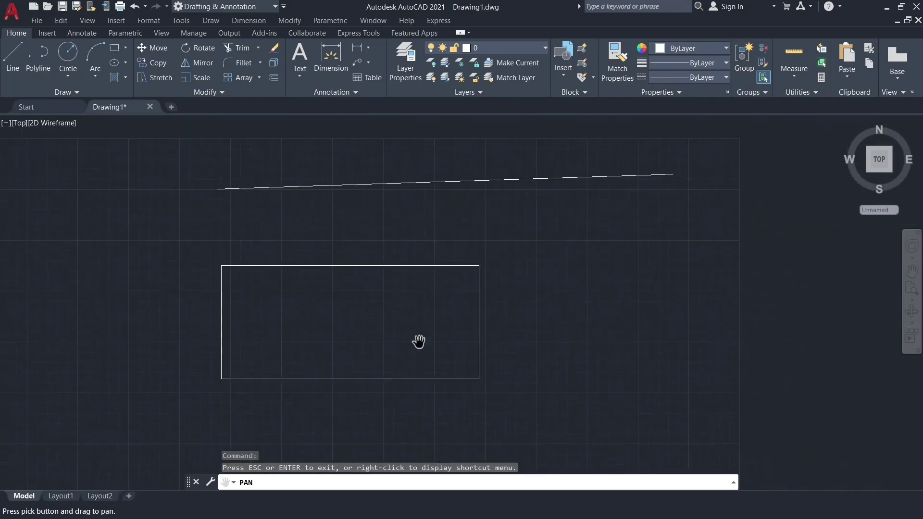
drag(489, 317, 468, 318)
mouse_move(255, 336)
mouse_down()
mouse_move(180, 350)
mouse_move(405, 322)
mouse_up()
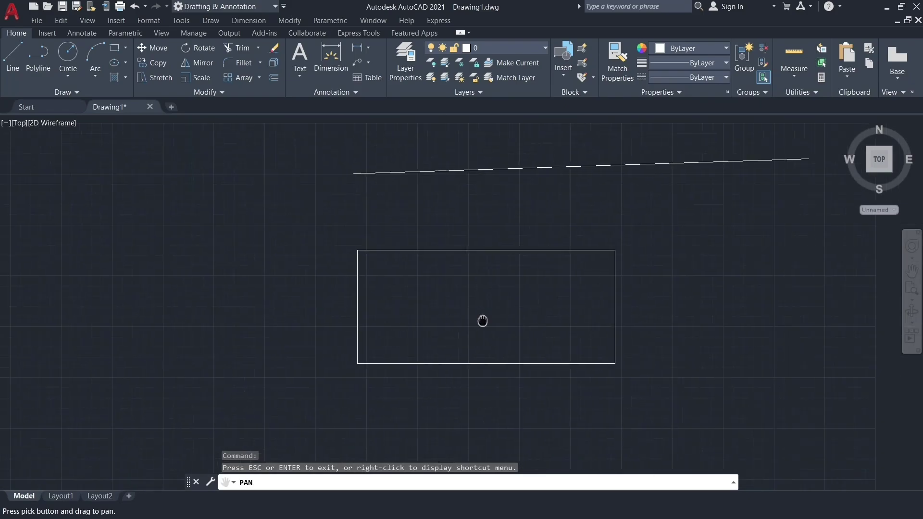
mouse_move(482, 319)
mouse_down()
mouse_move(595, 286)
mouse_move(428, 335)
mouse_move(320, 346)
mouse_move(304, 358)
mouse_up()
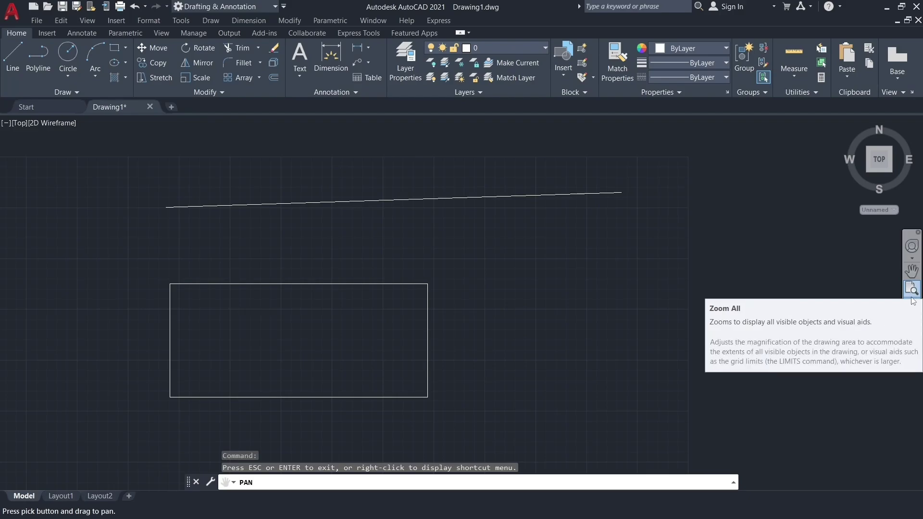
click(912, 300)
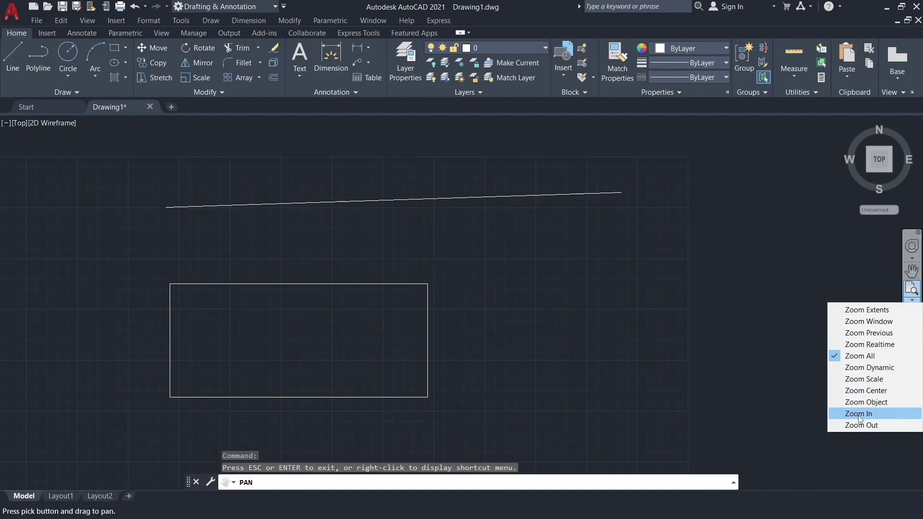
Step: Zoom in, then 3D-orbit the view so the line and rectangle appear tilted
click(860, 415)
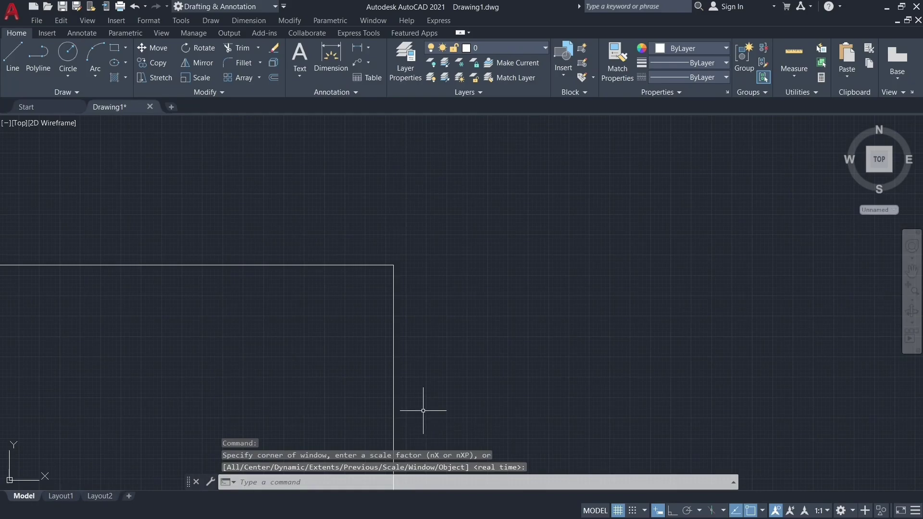
scroll(314, 366, down, 2)
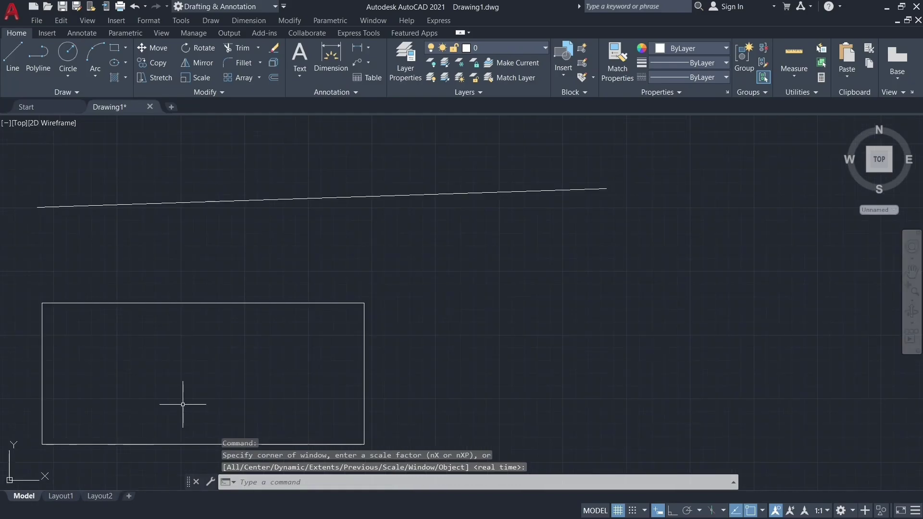
drag(183, 404, 299, 376)
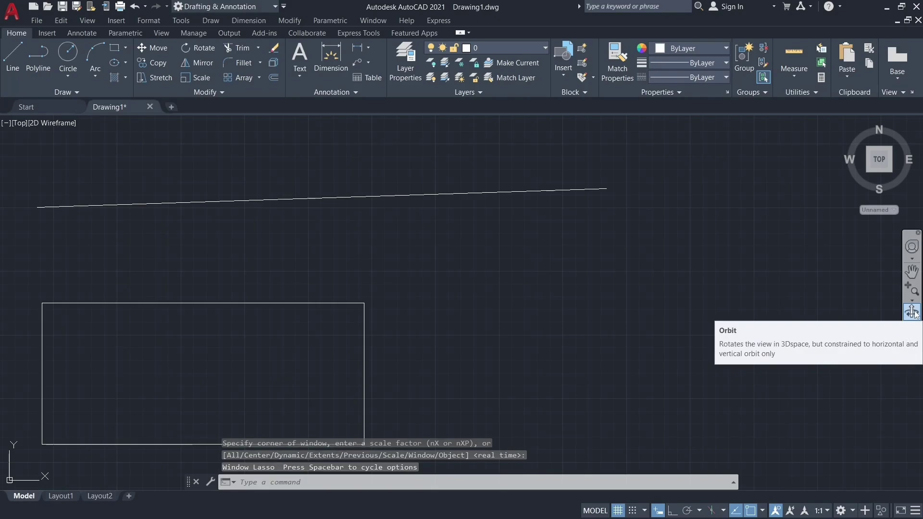
click(912, 312)
scroll(245, 341, down, 1)
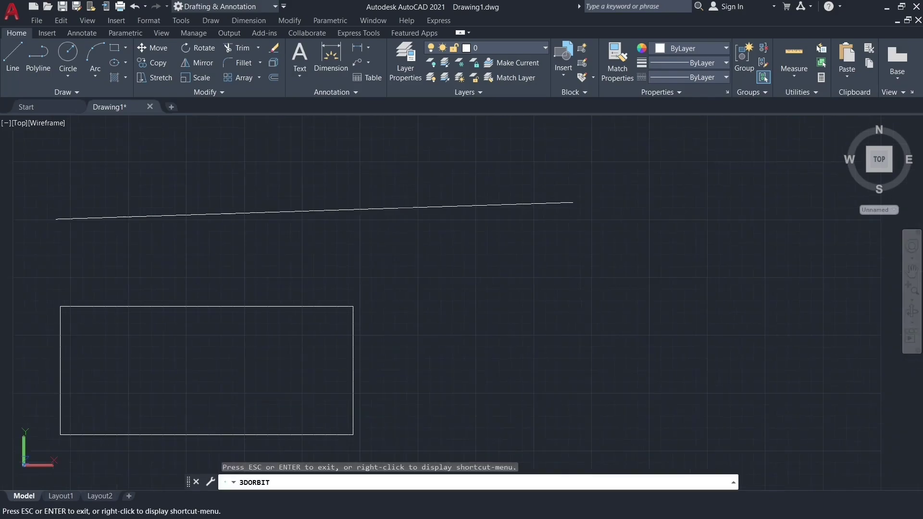
middle_drag(244, 341, 412, 294)
mouse_move(412, 294)
mouse_down()
mouse_move(431, 313)
mouse_move(385, 303)
mouse_move(393, 315)
mouse_move(350, 326)
mouse_move(381, 383)
mouse_move(774, 298)
mouse_move(457, 333)
mouse_move(365, 377)
mouse_move(414, 394)
mouse_move(330, 373)
mouse_move(451, 356)
mouse_move(367, 383)
mouse_move(499, 353)
mouse_up()
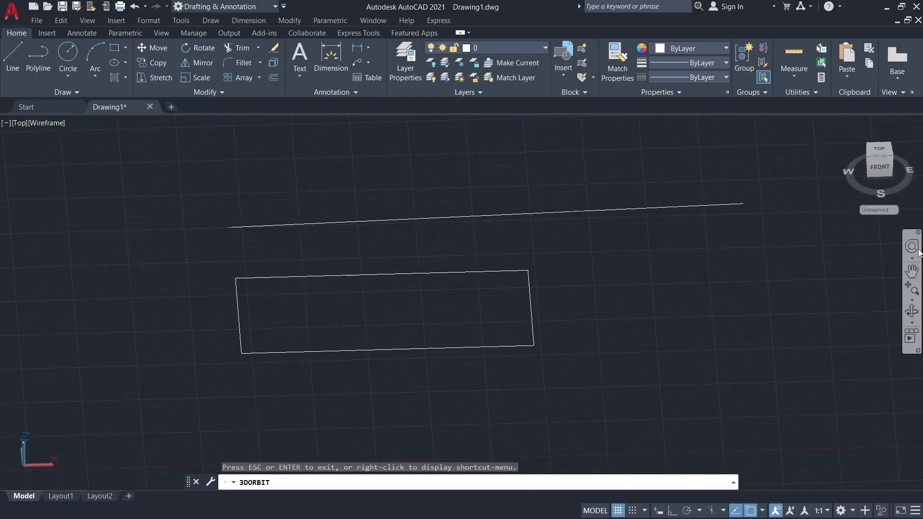
Step: Exit orbit, restore the Top view, and pan the drawing right and up
key(Escape)
click(23, 125)
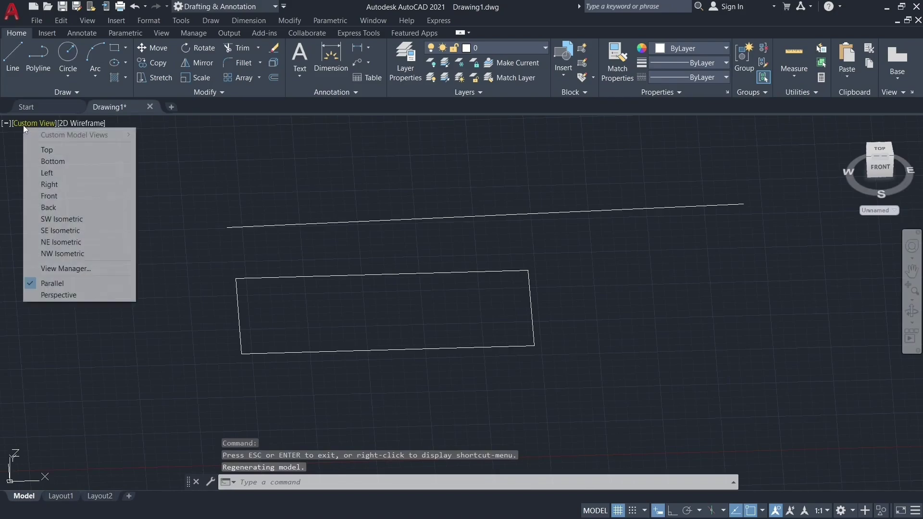
click(35, 153)
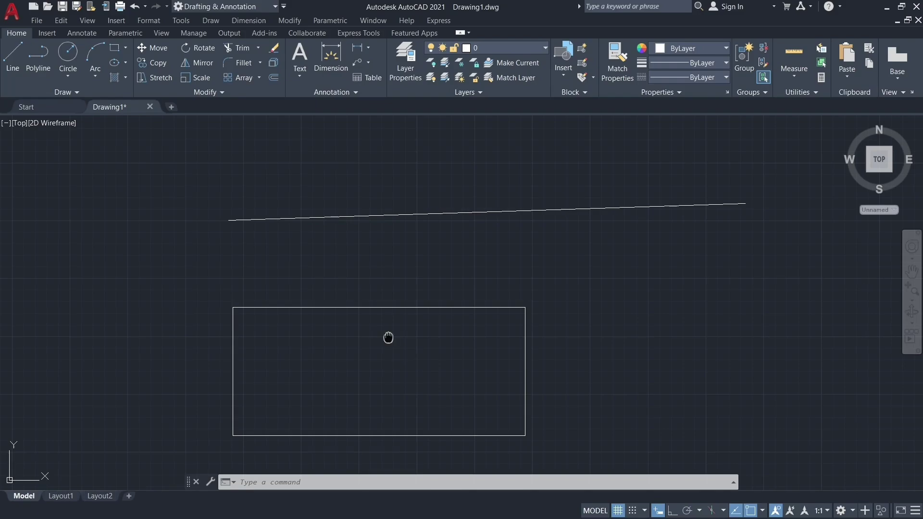
mouse_move(389, 337)
mouse_down()
mouse_move(625, 266)
mouse_move(185, 316)
mouse_move(625, 315)
mouse_move(576, 286)
mouse_move(301, 290)
mouse_move(369, 317)
mouse_up()
key(Escape)
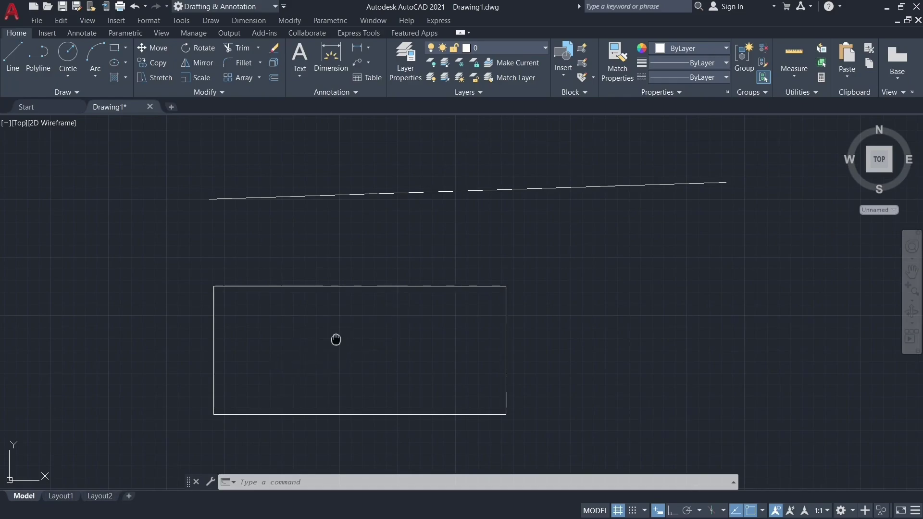
mouse_move(335, 339)
mouse_down()
mouse_move(455, 302)
mouse_move(386, 323)
mouse_up()
key(Escape)
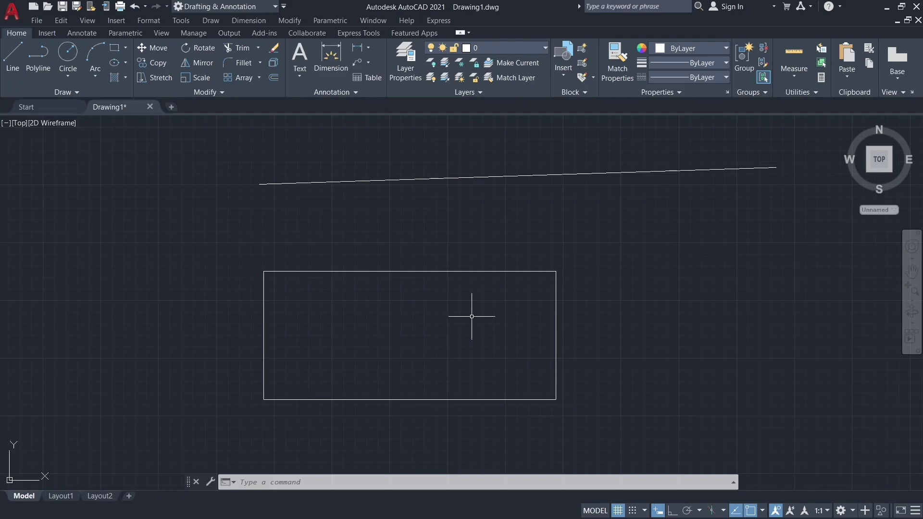
scroll(471, 316, up, 2)
scroll(471, 316, up, 2)
scroll(472, 317, down, 4)
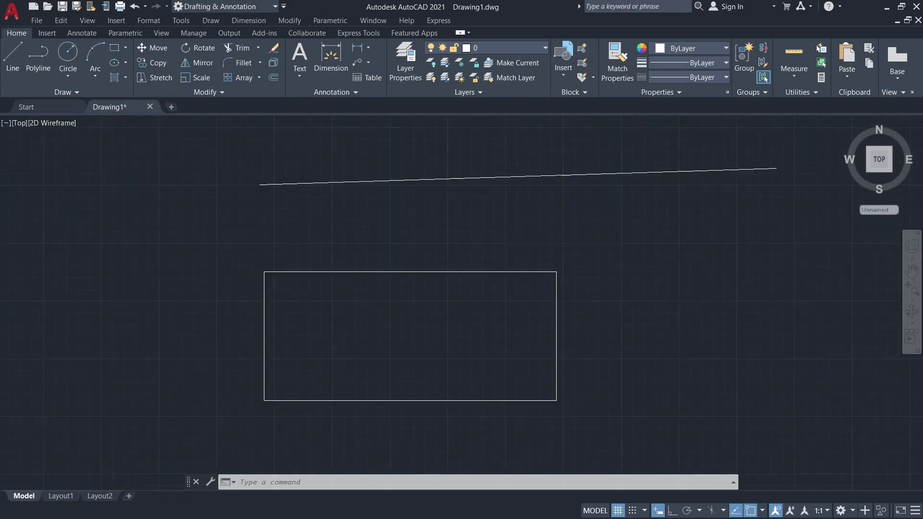
scroll(472, 317, up, 2)
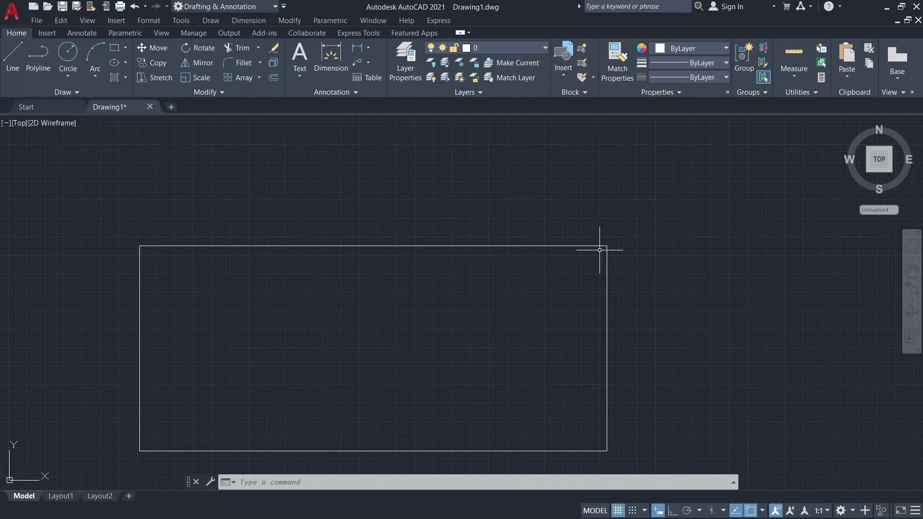
scroll(600, 251, up, 3)
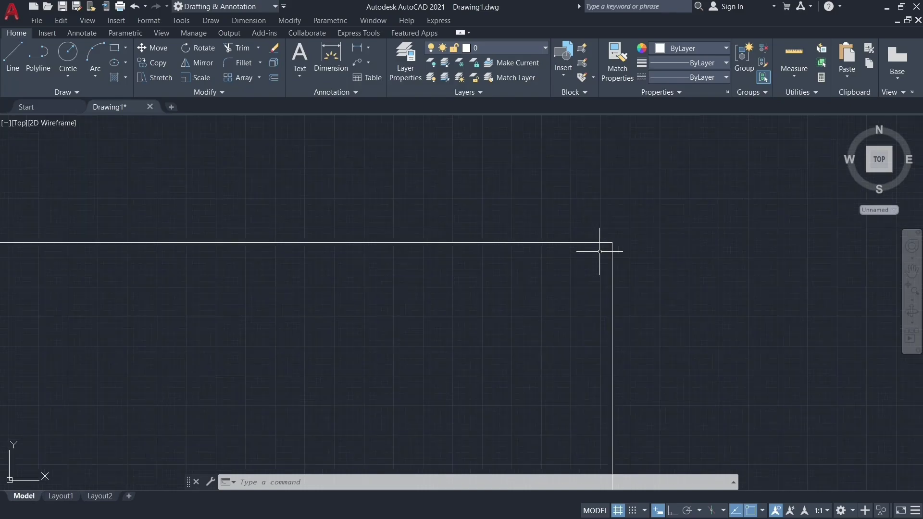
scroll(600, 251, up, 5)
scroll(600, 252, up, 5)
scroll(609, 240, down, 10)
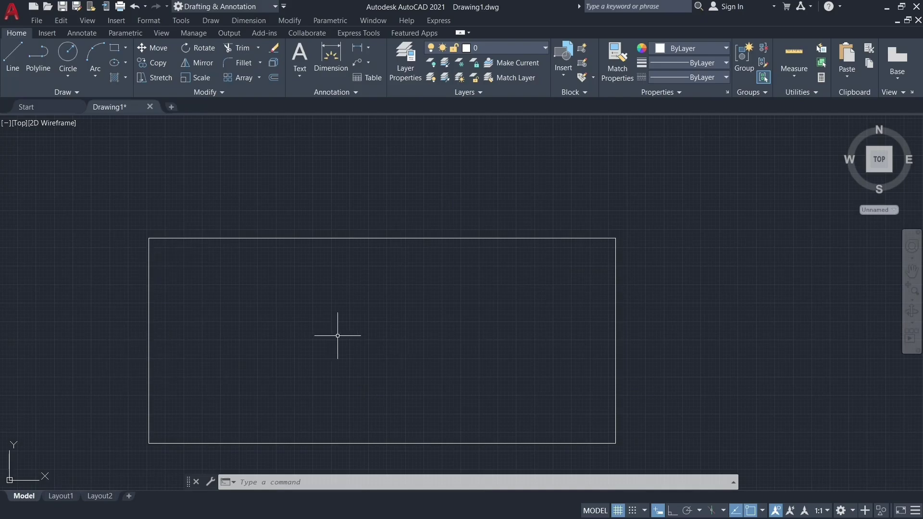
scroll(384, 334, up, 4)
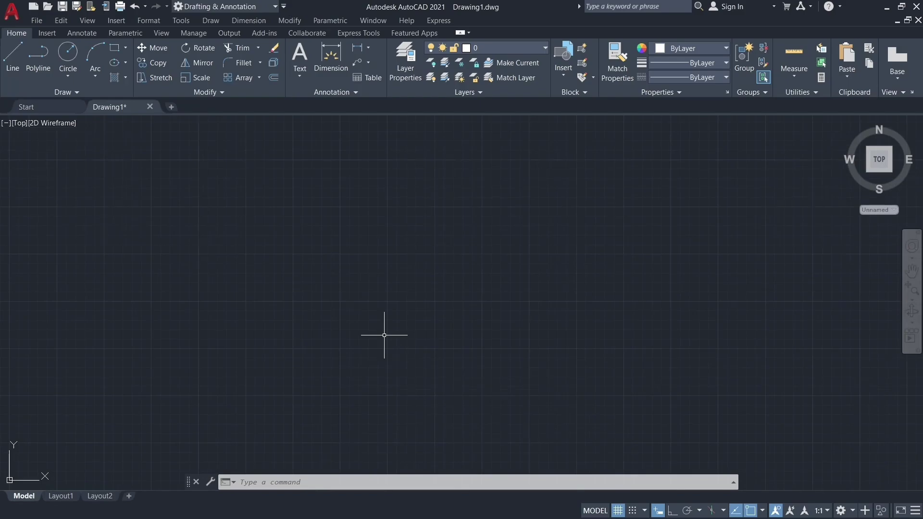
scroll(384, 335, down, 3)
scroll(384, 335, down, 4)
scroll(384, 334, up, 2)
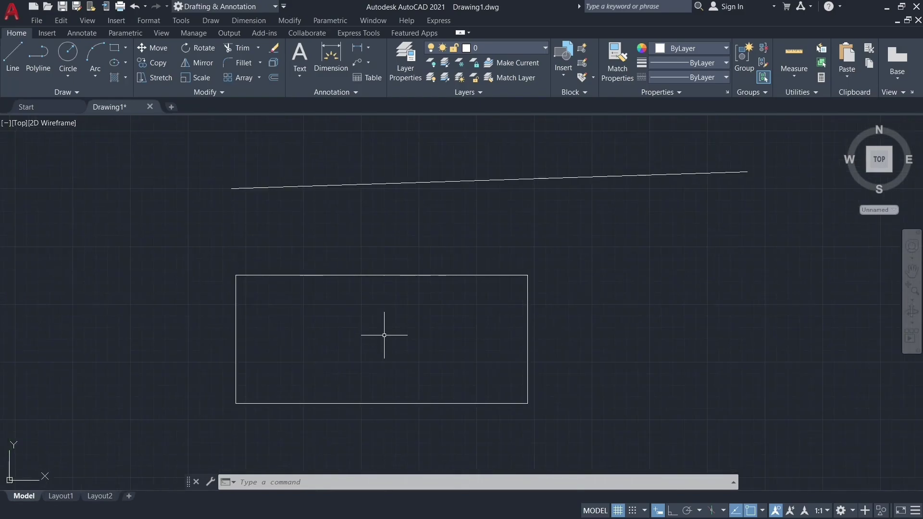
scroll(384, 335, up, 2)
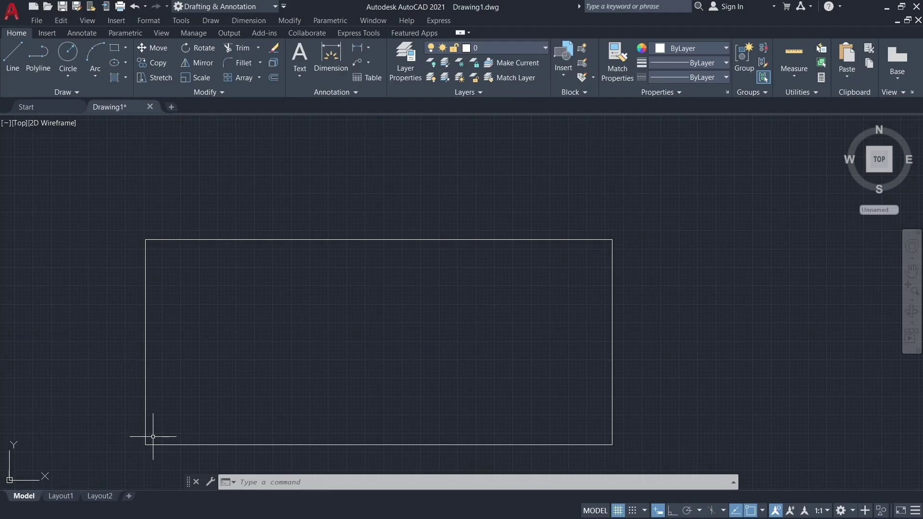
scroll(153, 436, up, 3)
scroll(152, 437, up, 2)
scroll(153, 436, down, 2)
scroll(152, 436, up, 1)
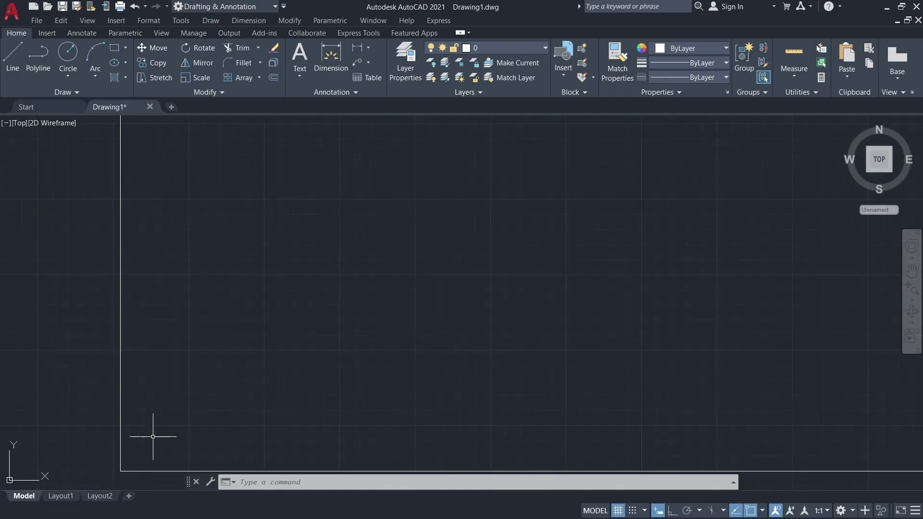
scroll(153, 436, down, 5)
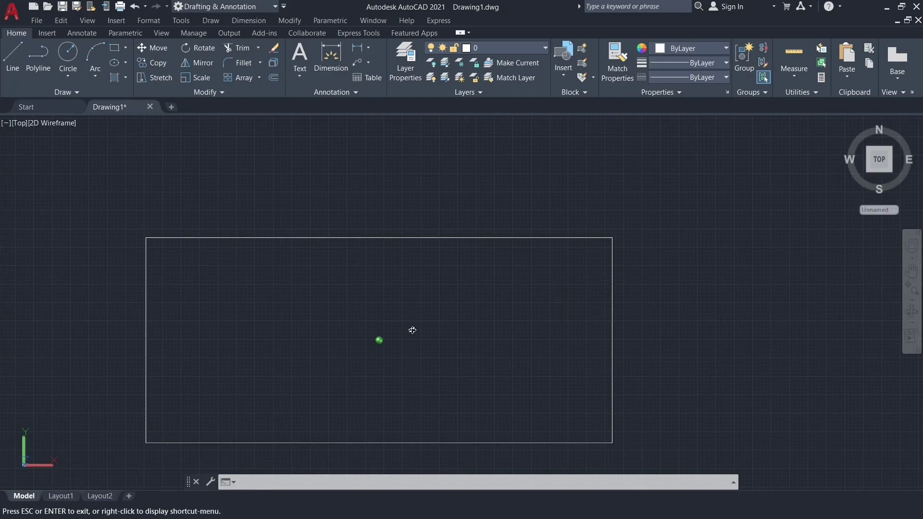
mouse_move(412, 329)
shift+middle_down()
mouse_move(461, 306)
mouse_move(449, 325)
mouse_move(373, 301)
mouse_move(389, 258)
mouse_move(329, 329)
mouse_move(329, 346)
mouse_move(389, 346)
shift+middle_up()
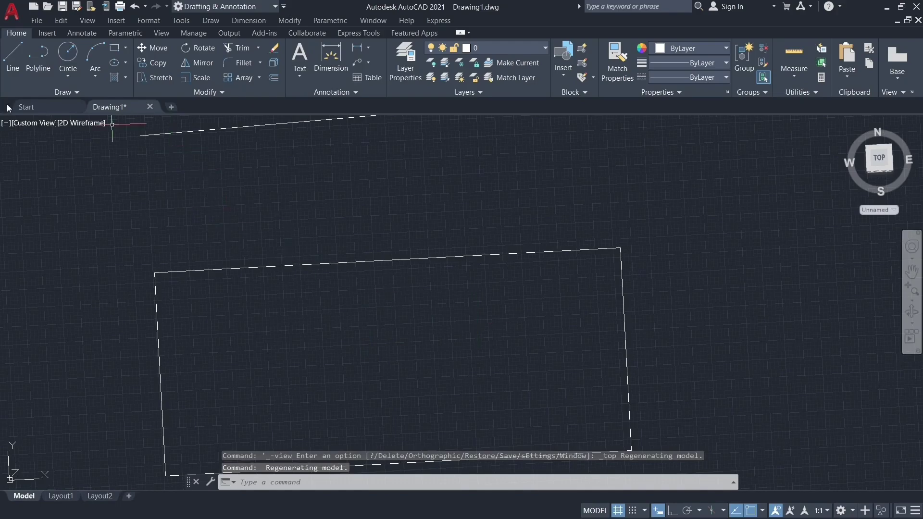
click(30, 123)
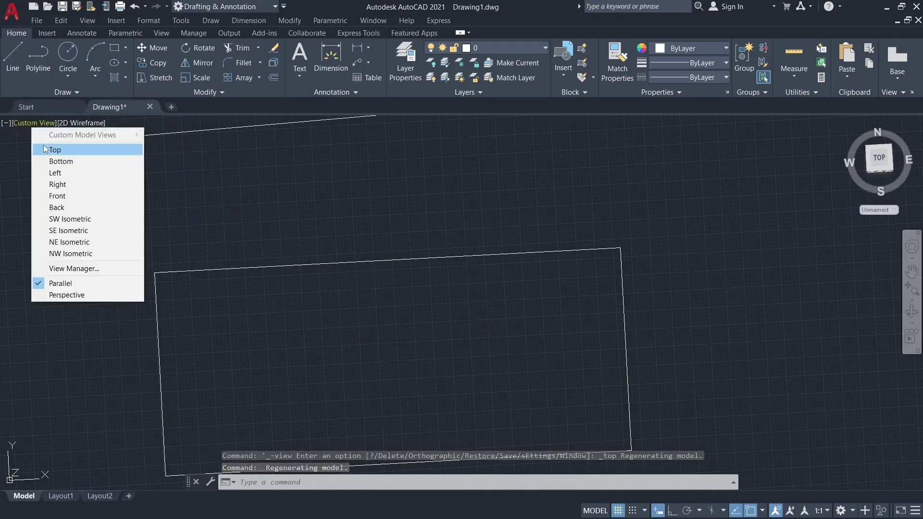
click(48, 148)
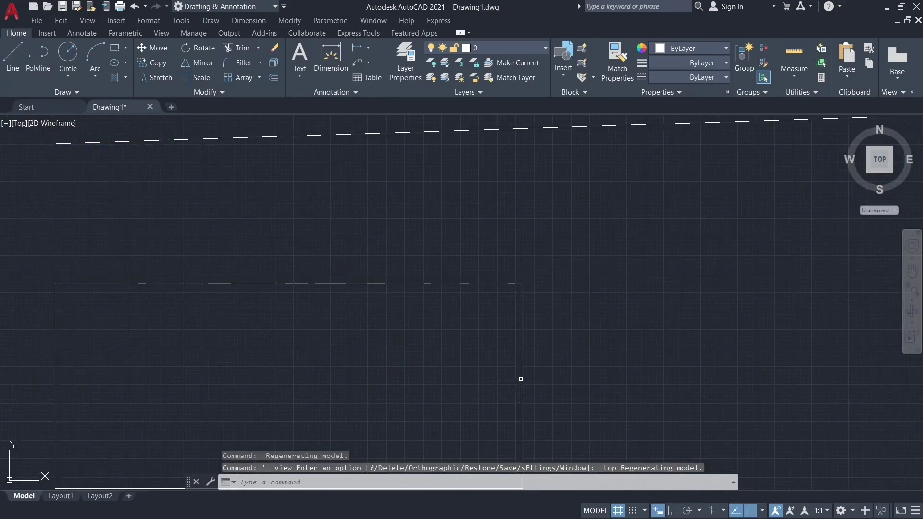
scroll(325, 372, down, 3)
middle_drag(324, 372, 387, 297)
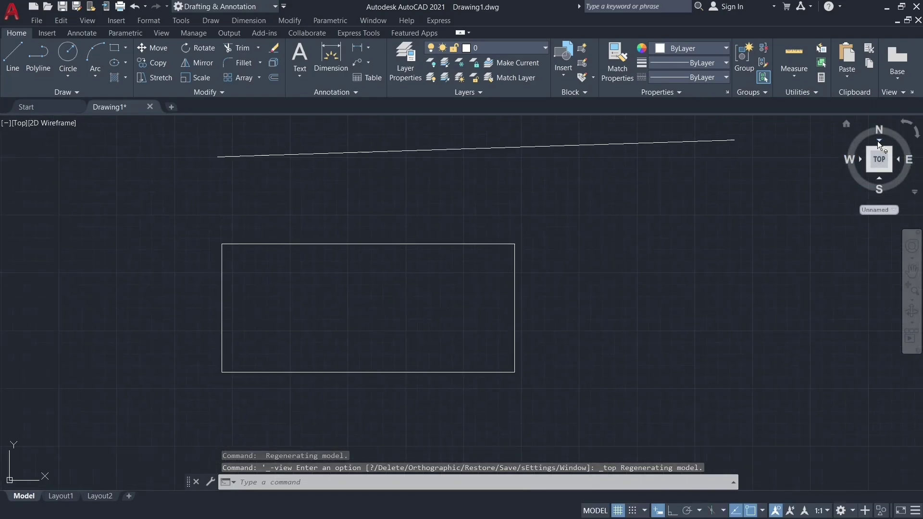
mouse_move(880, 161)
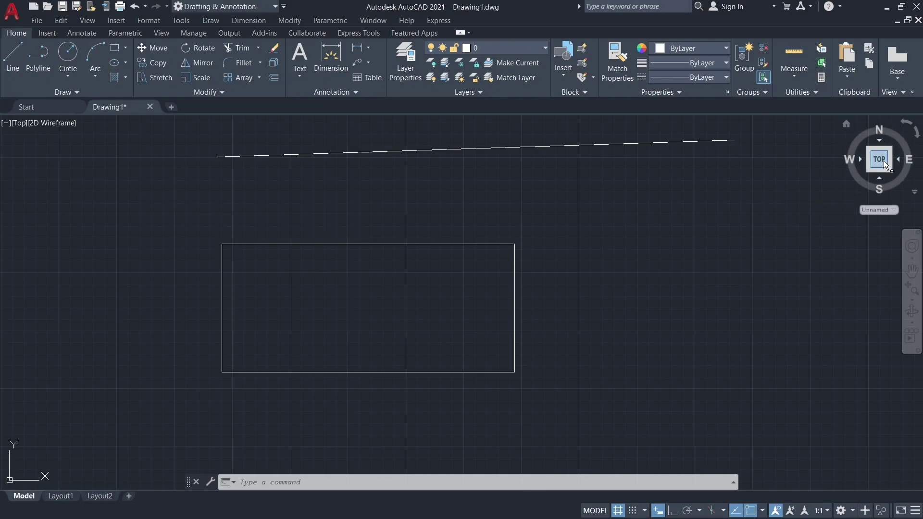
click(21, 125)
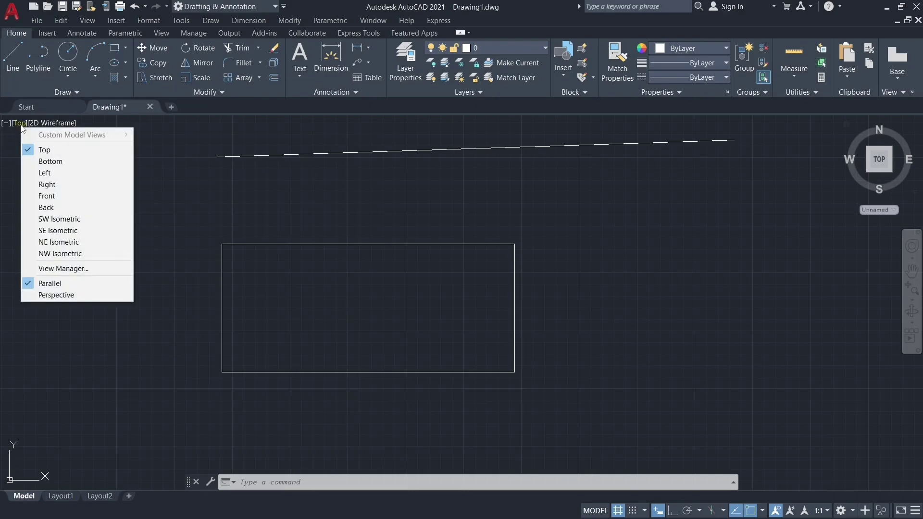
click(45, 159)
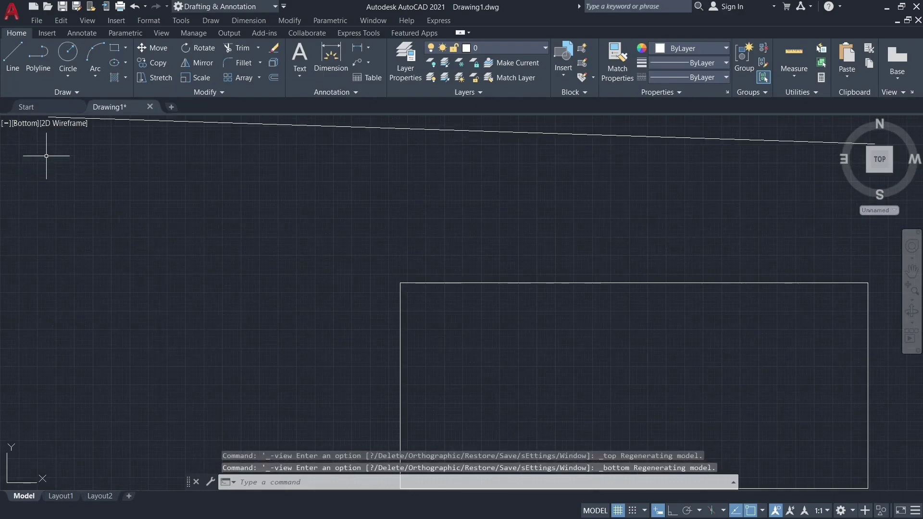
click(23, 125)
click(43, 185)
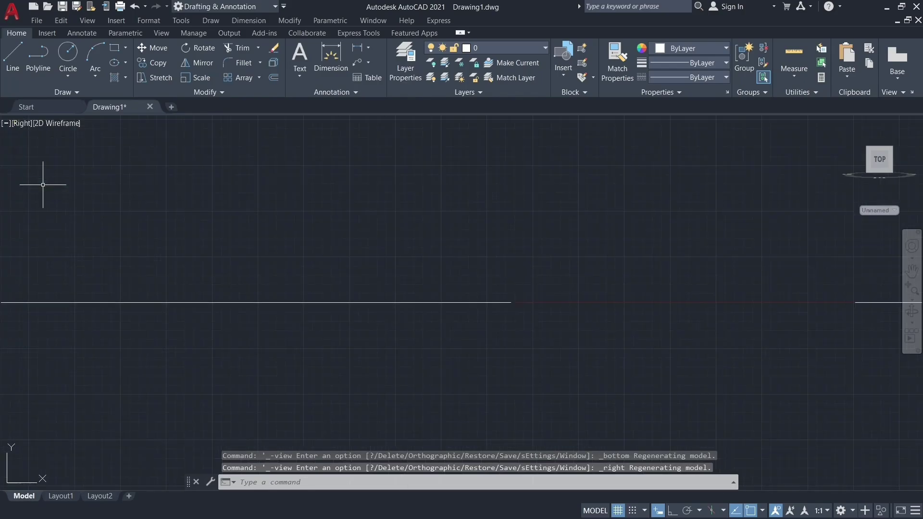
click(28, 123)
click(45, 148)
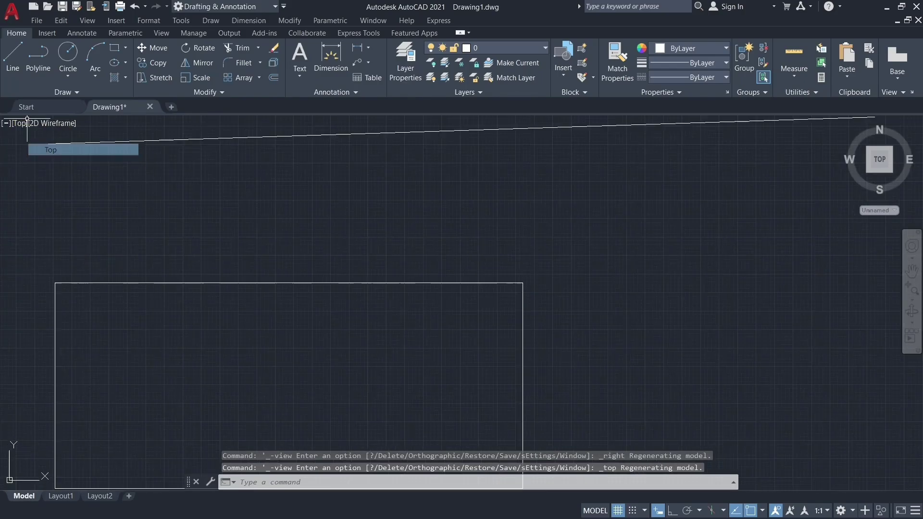
scroll(268, 328, down, 2)
middle_drag(268, 328, 323, 275)
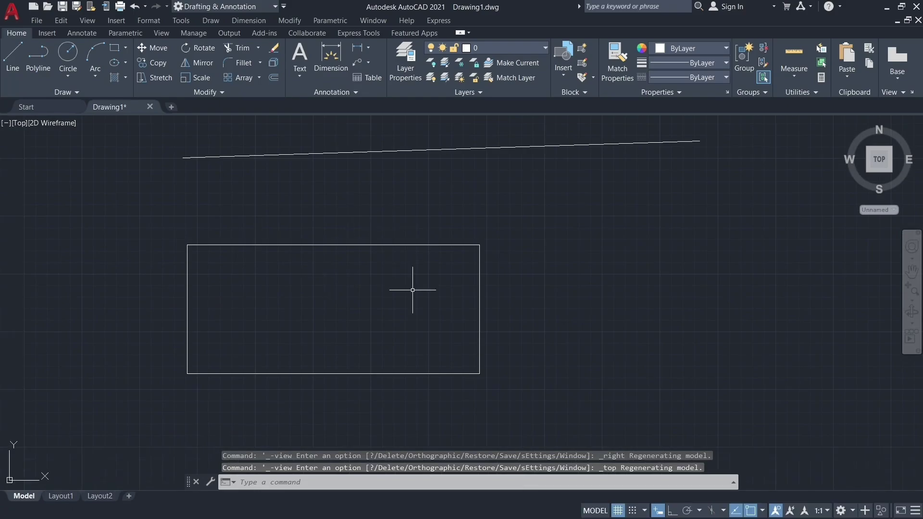
middle_drag(414, 269, 436, 300)
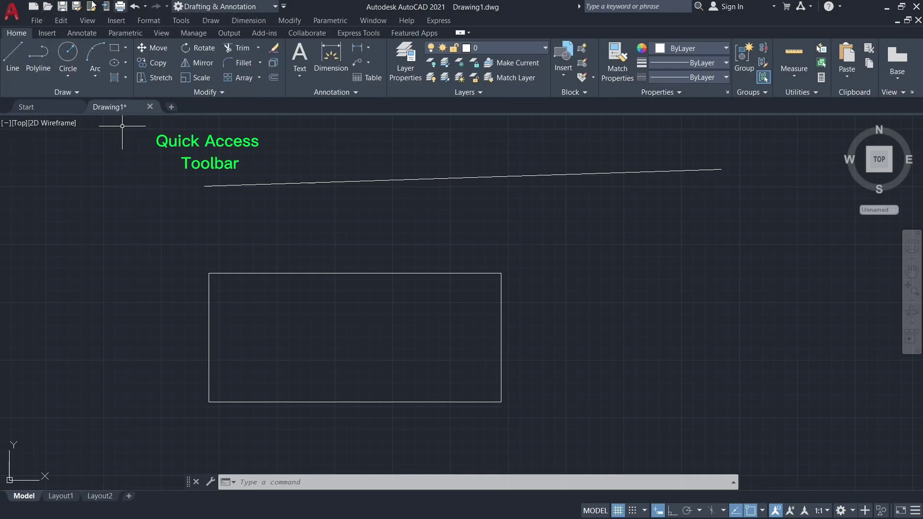
click(36, 6)
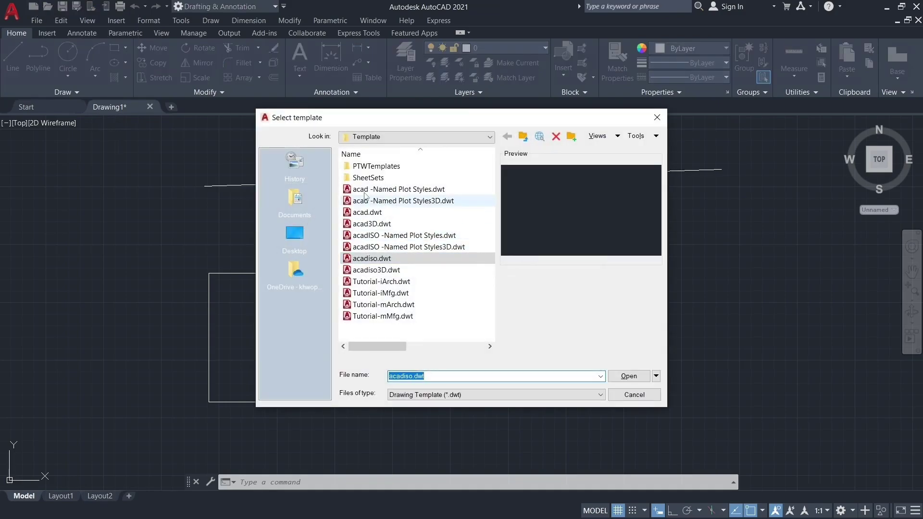
click(656, 118)
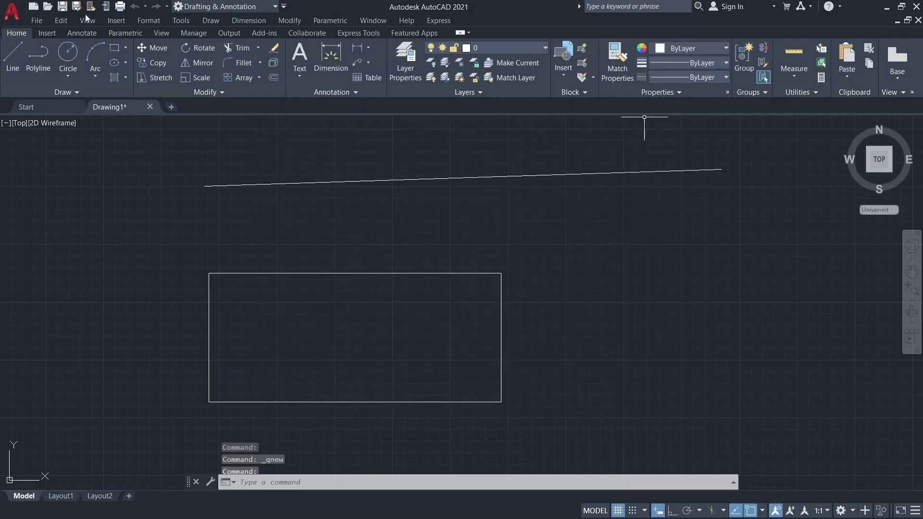
click(48, 6)
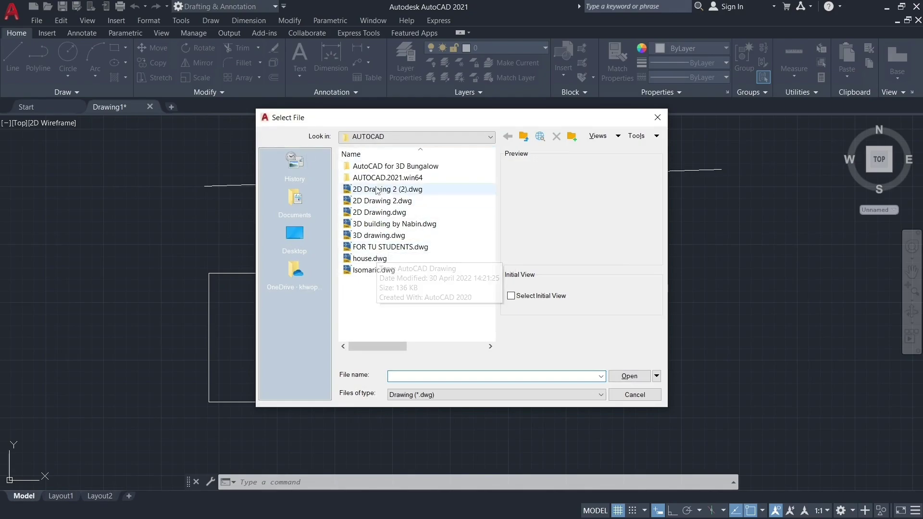
click(656, 117)
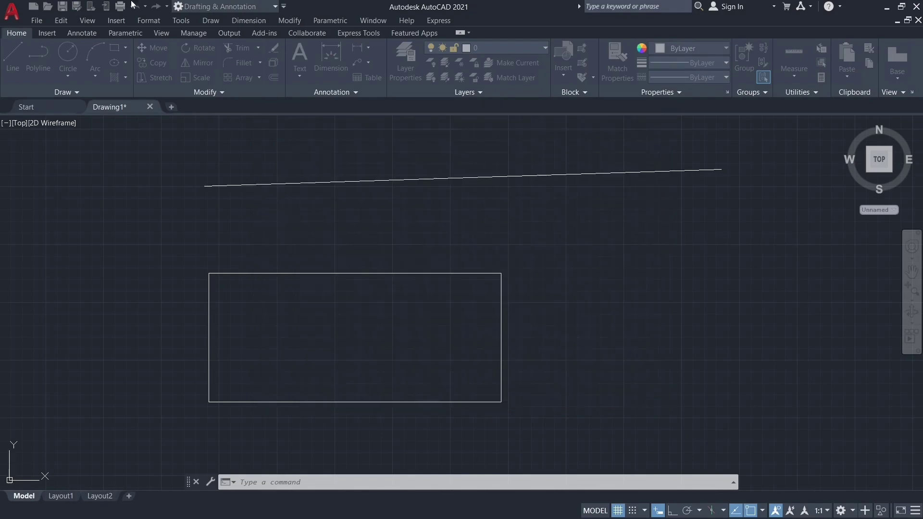
click(63, 6)
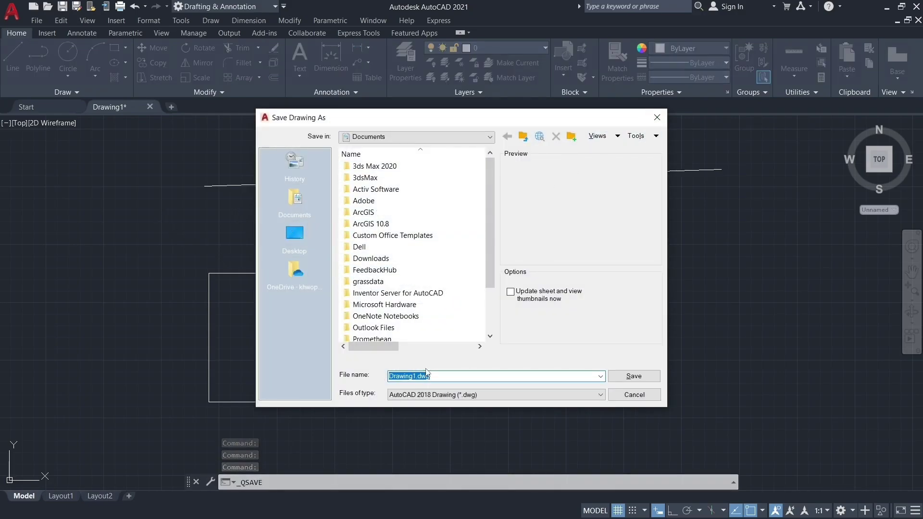
click(657, 118)
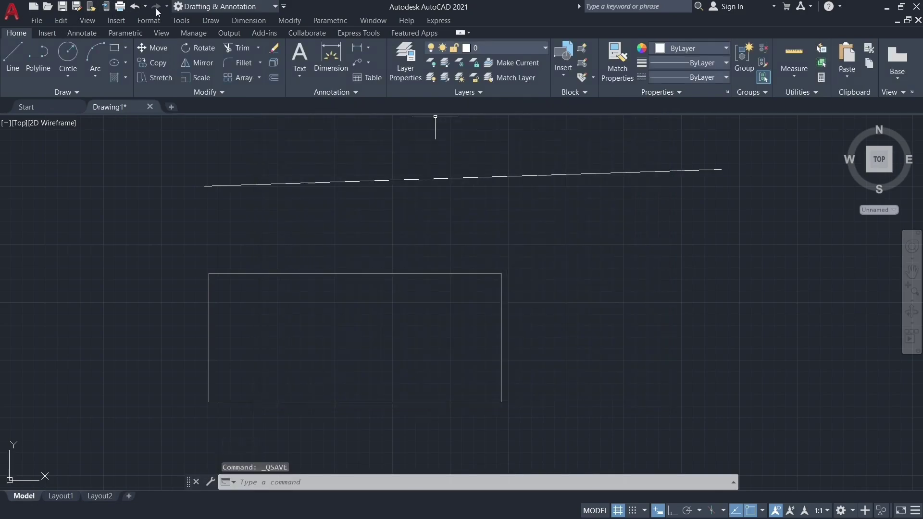
click(284, 7)
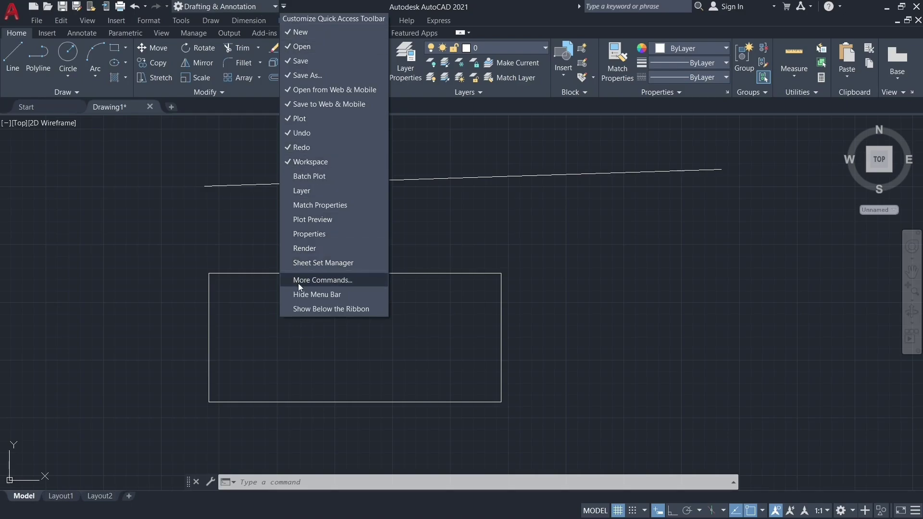
click(288, 162)
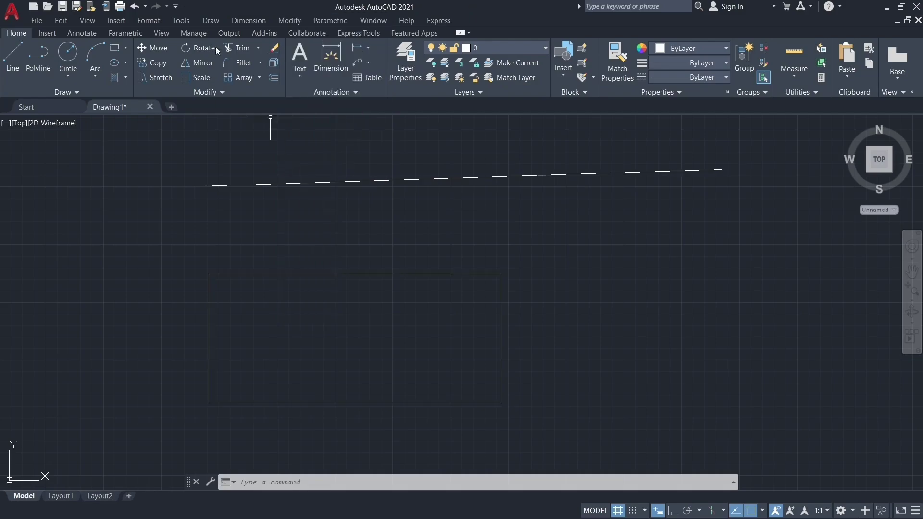
click(176, 6)
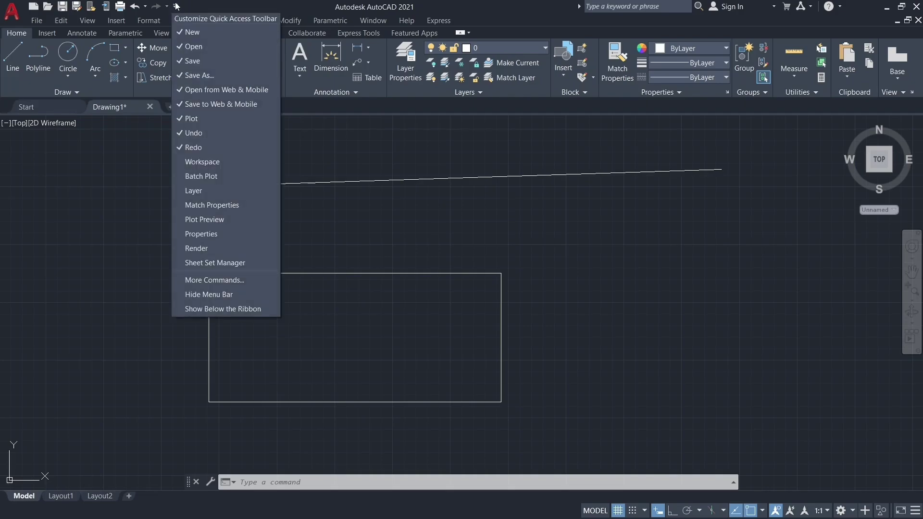
click(190, 162)
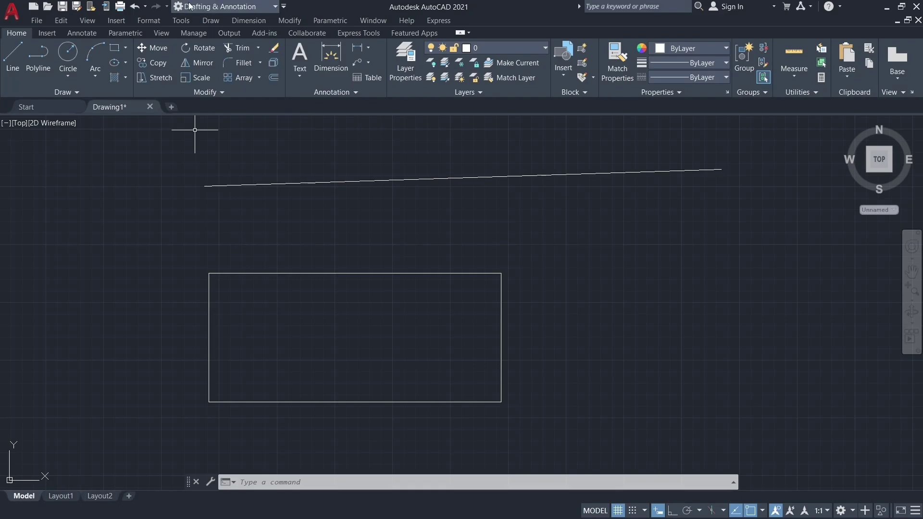
Step: Switch the workspace to 3D Basics, then back to Drafting & Annotation
click(276, 7)
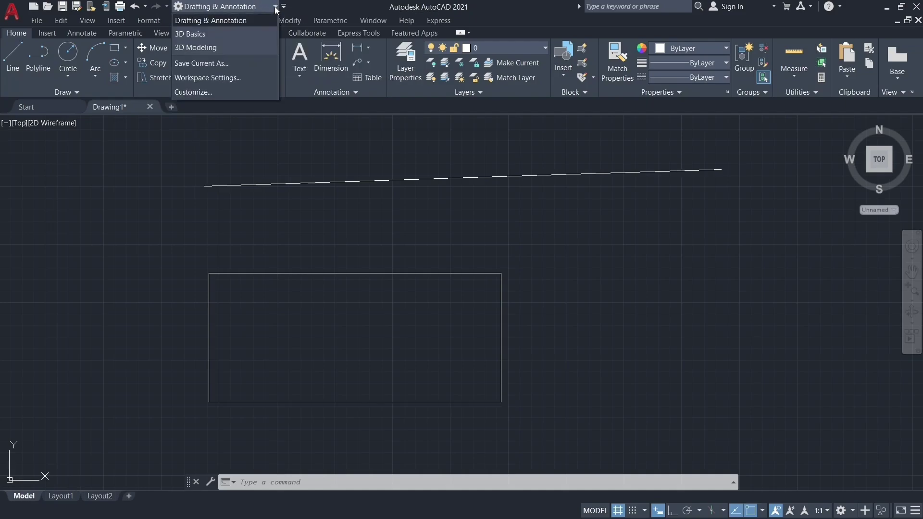
click(200, 35)
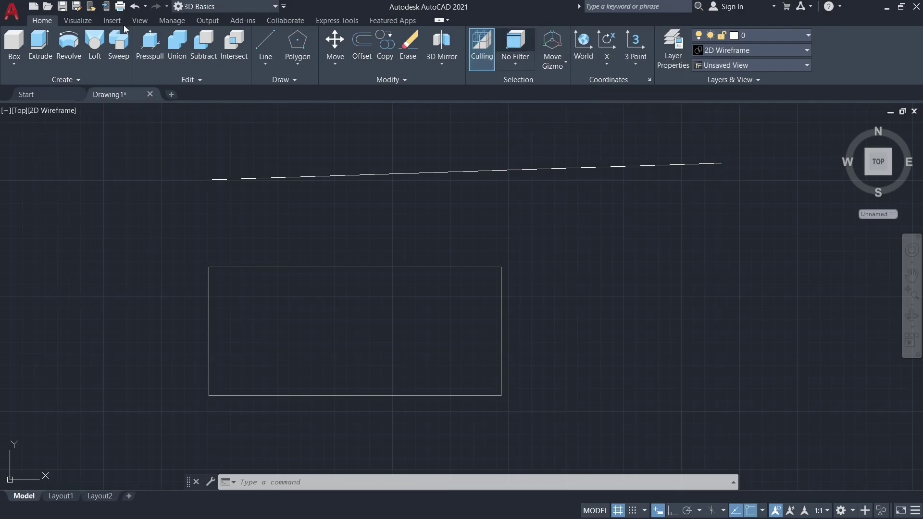
click(268, 6)
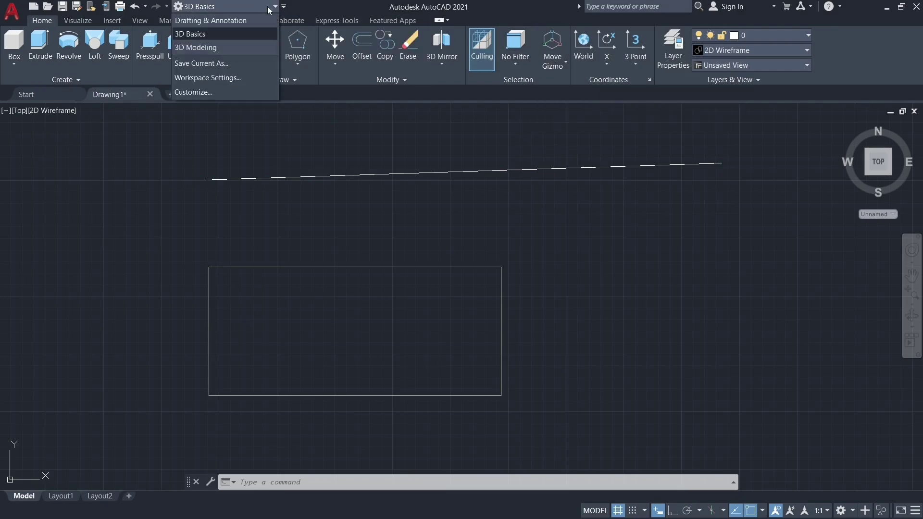
click(235, 22)
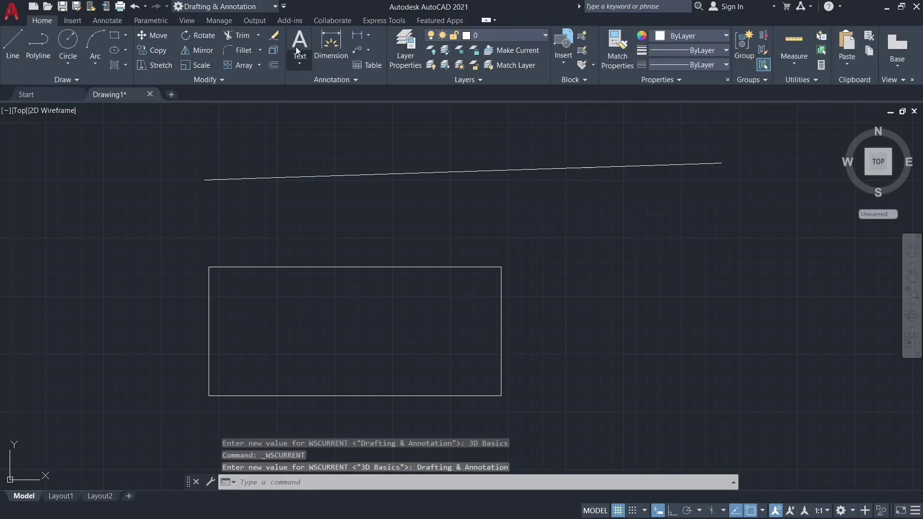
Step: Enable Show Menu Bar from the Quick Access Toolbar and browse the Draw and Modify menus
click(284, 6)
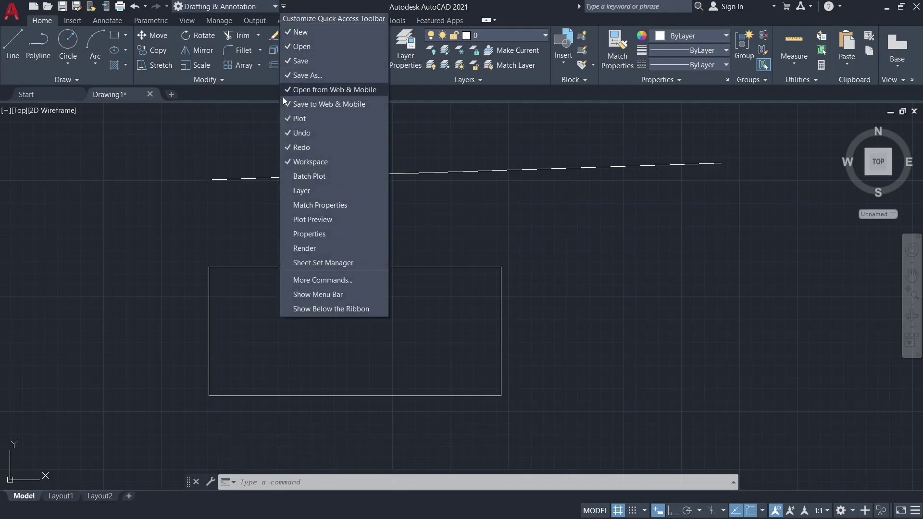
click(305, 293)
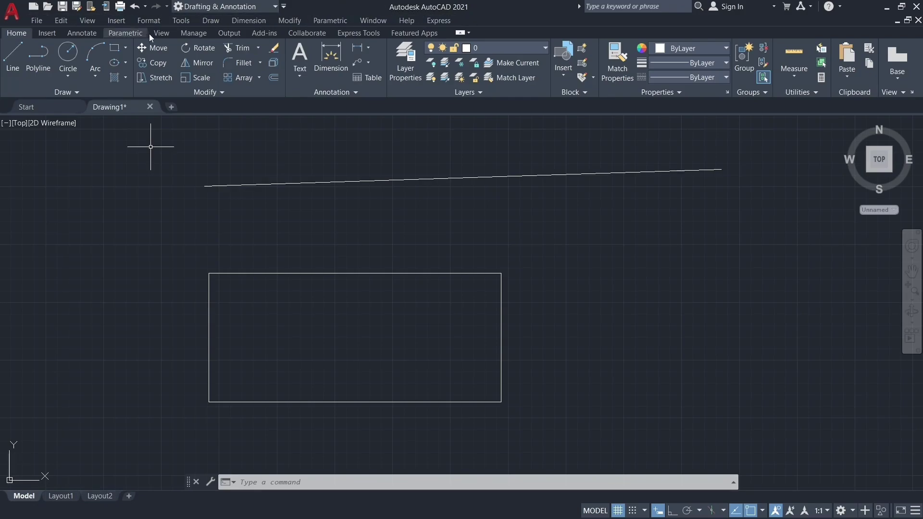
click(208, 22)
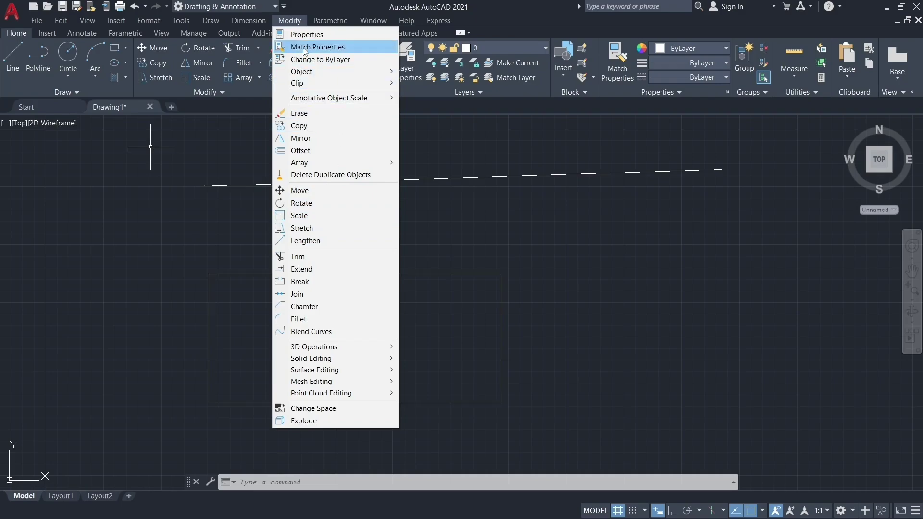
click(289, 20)
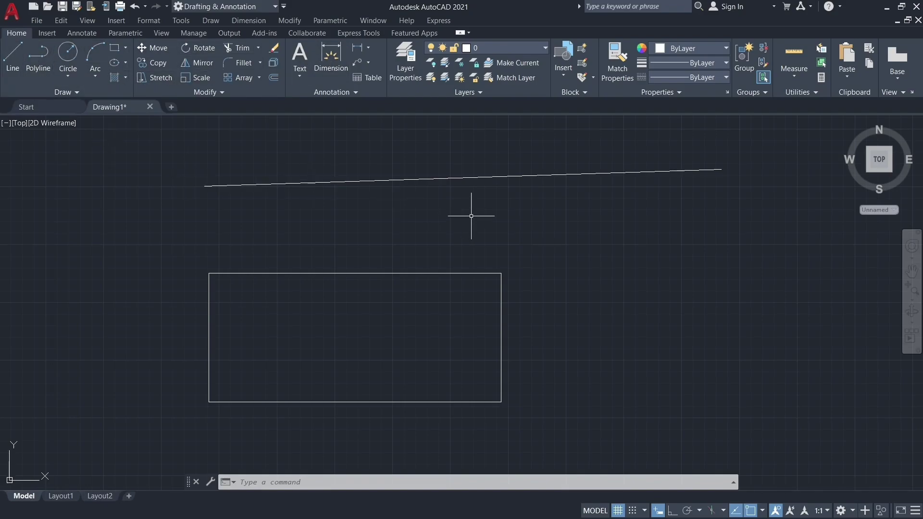
scroll(471, 216, down, 2)
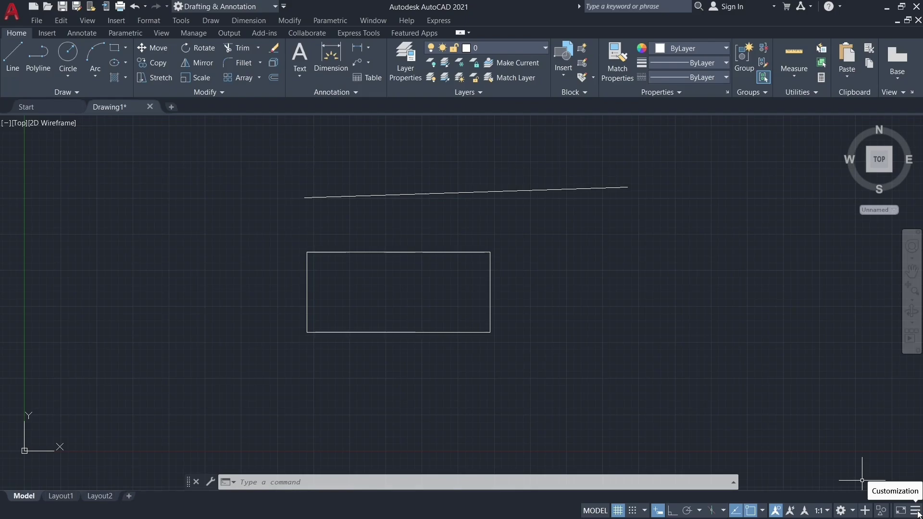
click(916, 511)
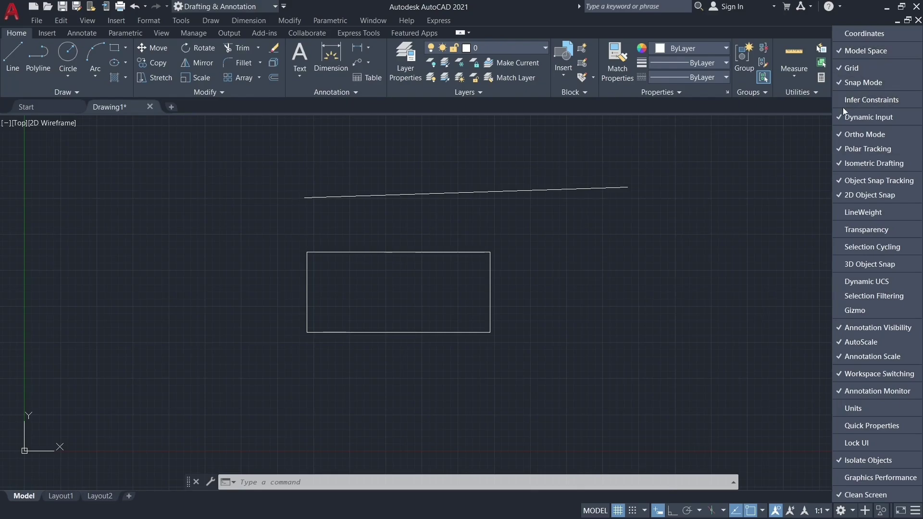
click(838, 83)
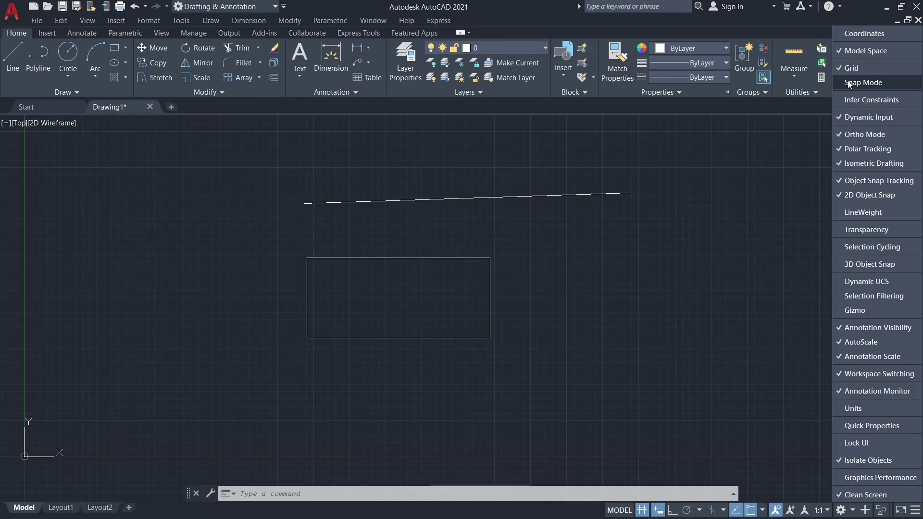
click(849, 83)
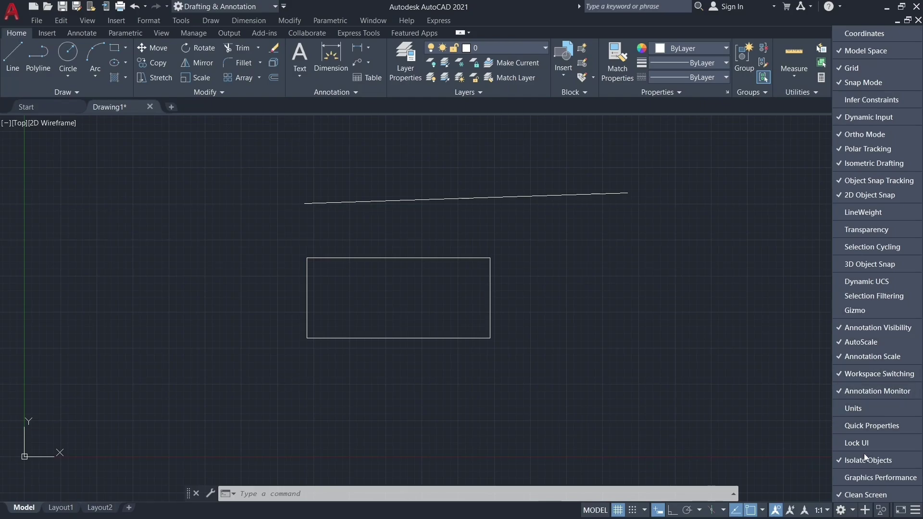
click(852, 284)
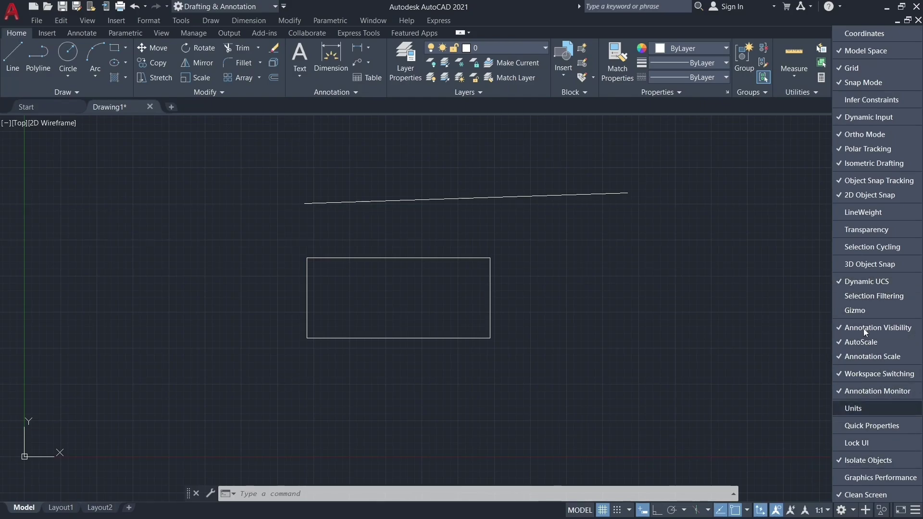
click(864, 282)
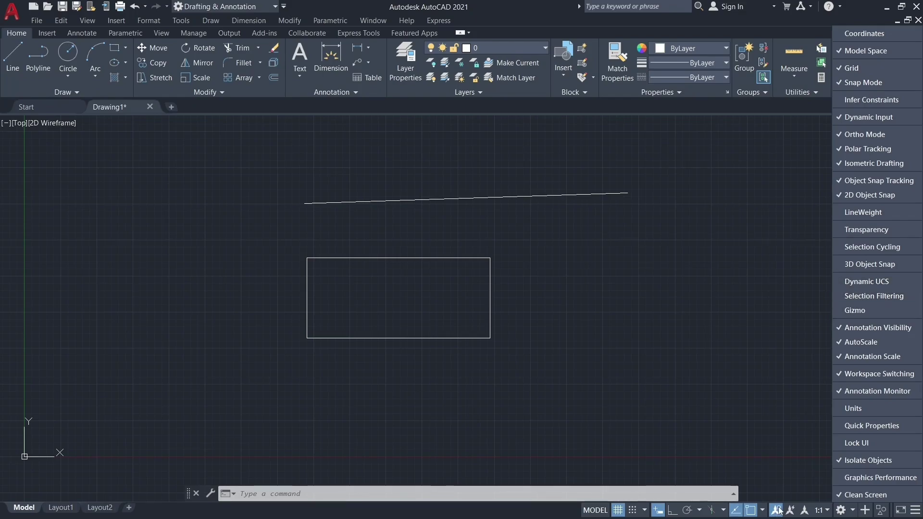
key(Escape)
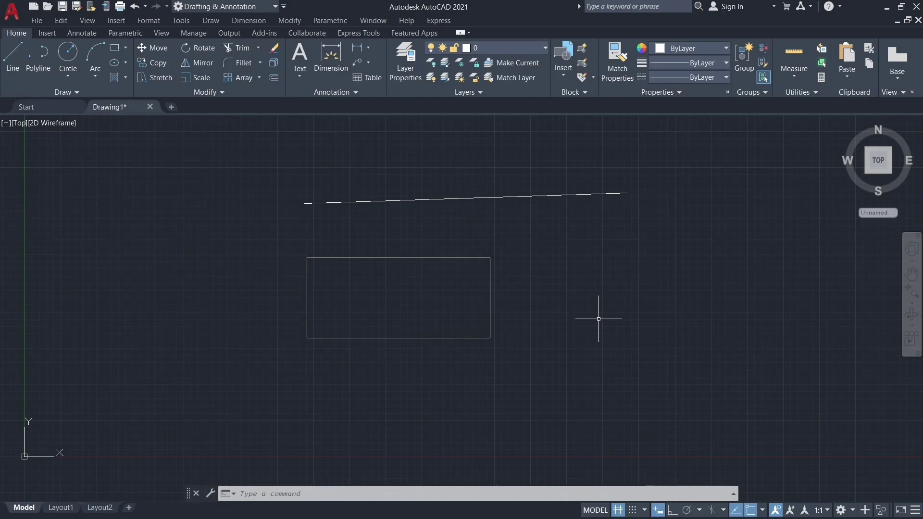
Step: Start a circle and pick its center to the right of the rectangle
text(c)
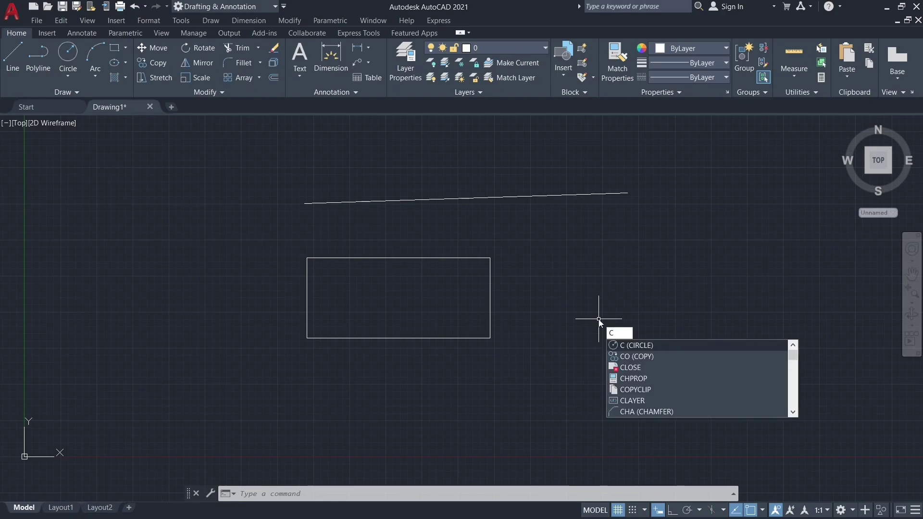
key(Return)
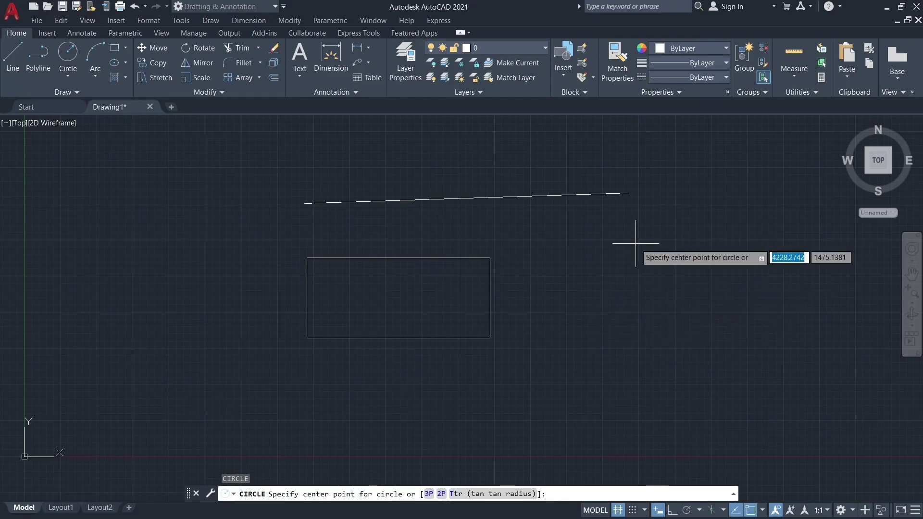
text(c)
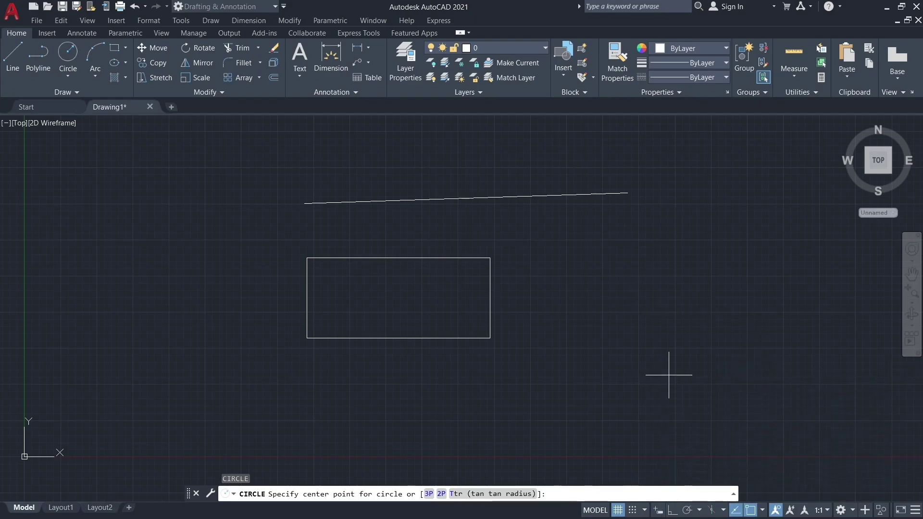
click(642, 331)
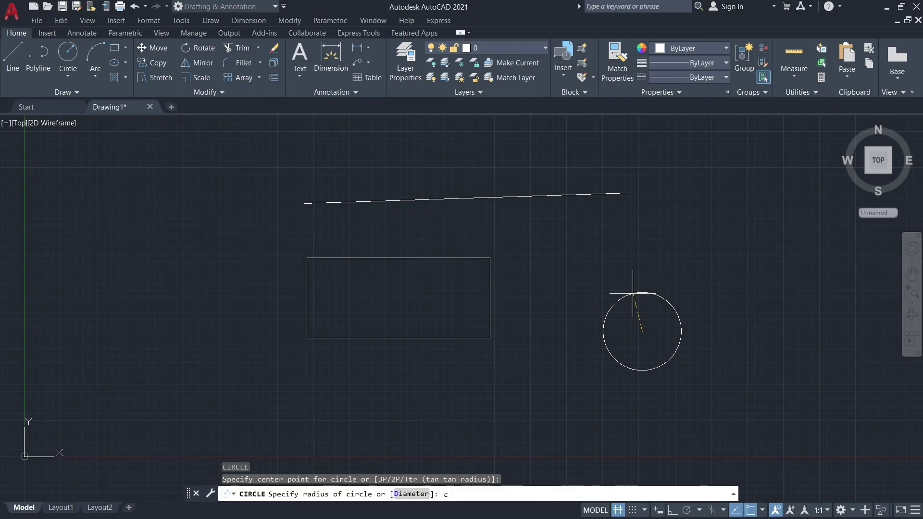
right_click(606, 265)
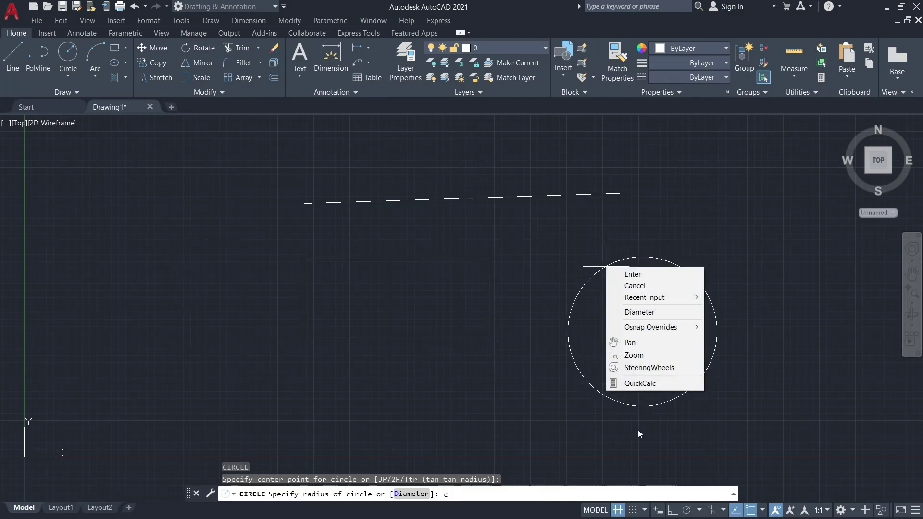
click(662, 286)
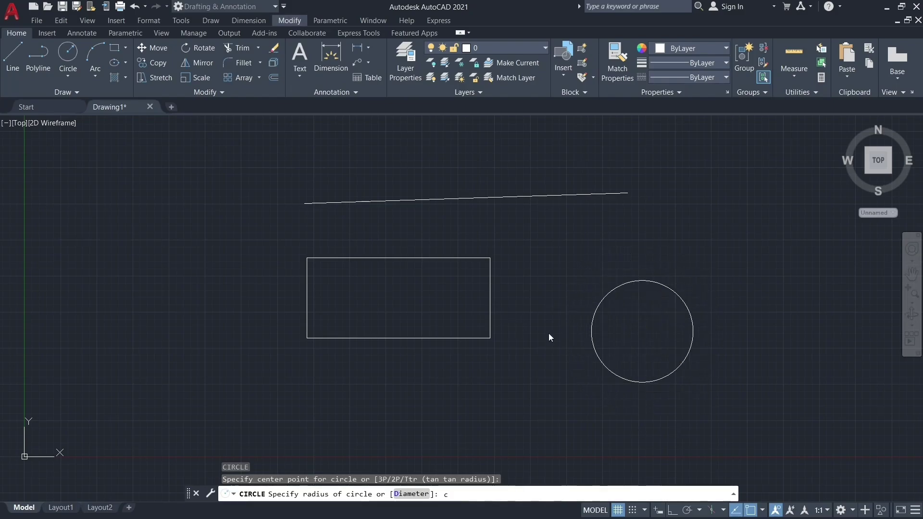
Step: Turn on Dynamic Input and Ortho mode, then cancel the unfinished circle
click(658, 511)
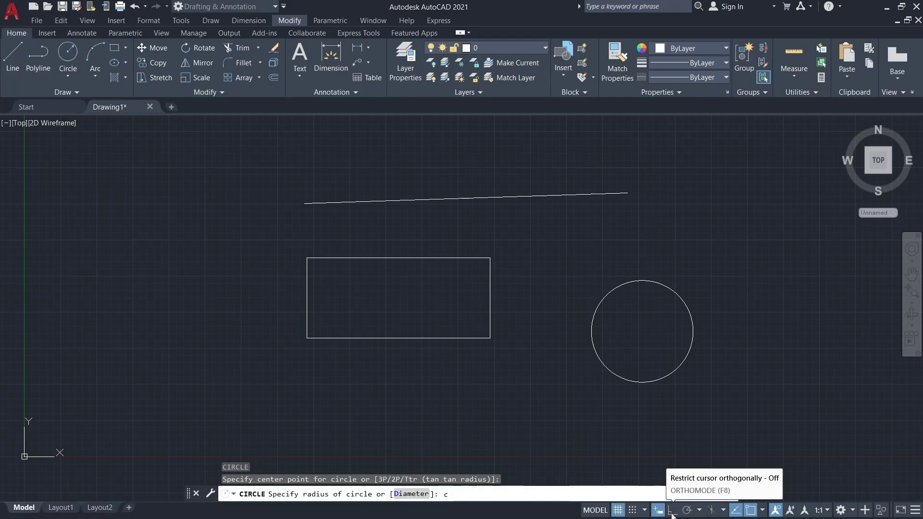
click(671, 512)
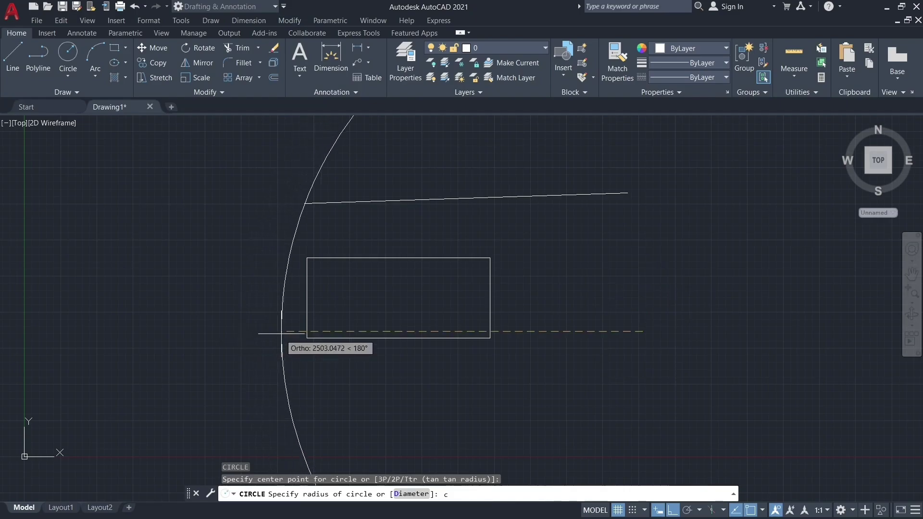
right_click(282, 332)
click(290, 351)
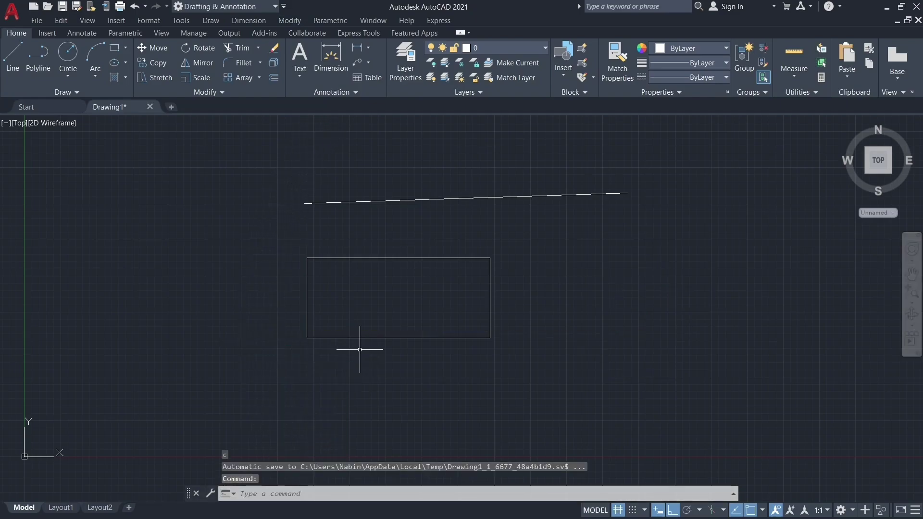
scroll(360, 353, down, 2)
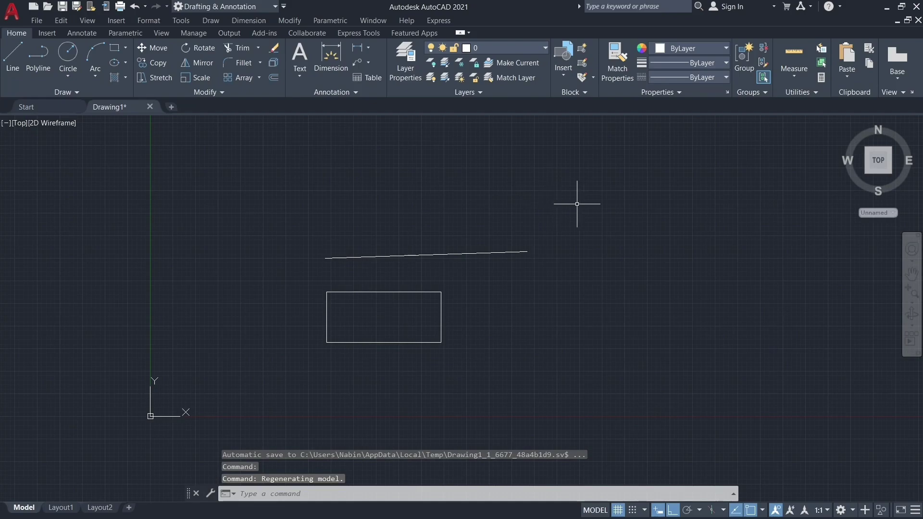
Step: Draw an open box outline of straight Ortho segments at the upper right
text(L)
key(Return)
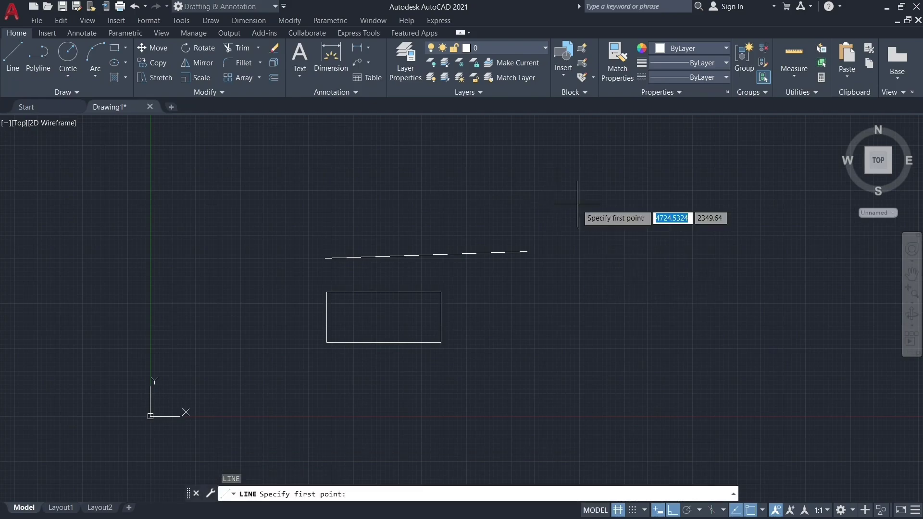
click(577, 205)
click(606, 352)
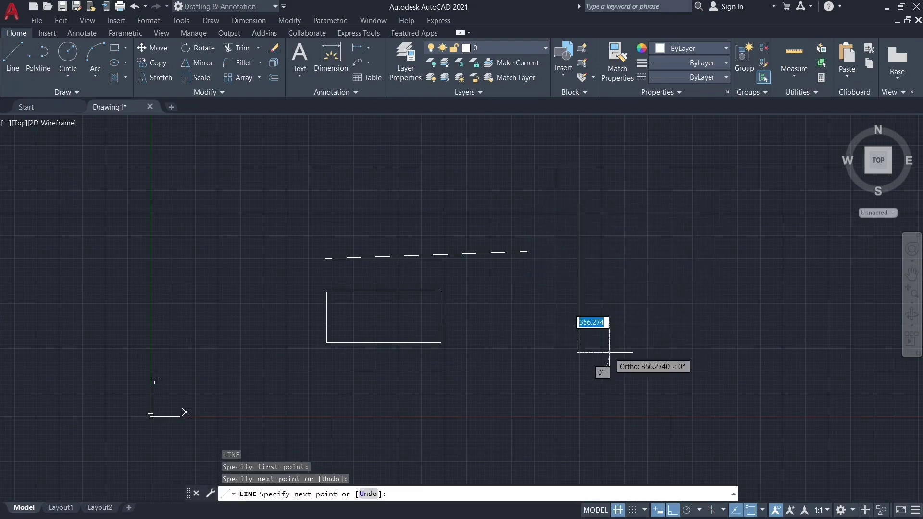
click(820, 354)
click(814, 182)
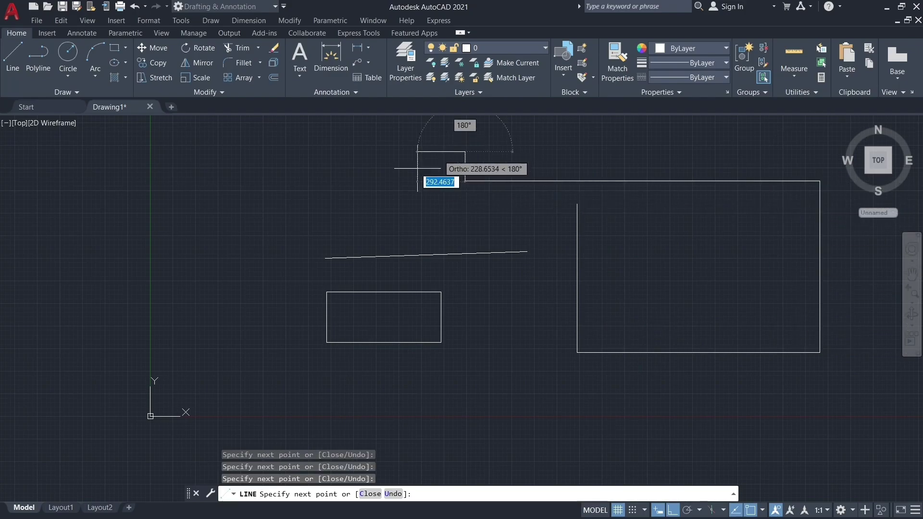
click(462, 151)
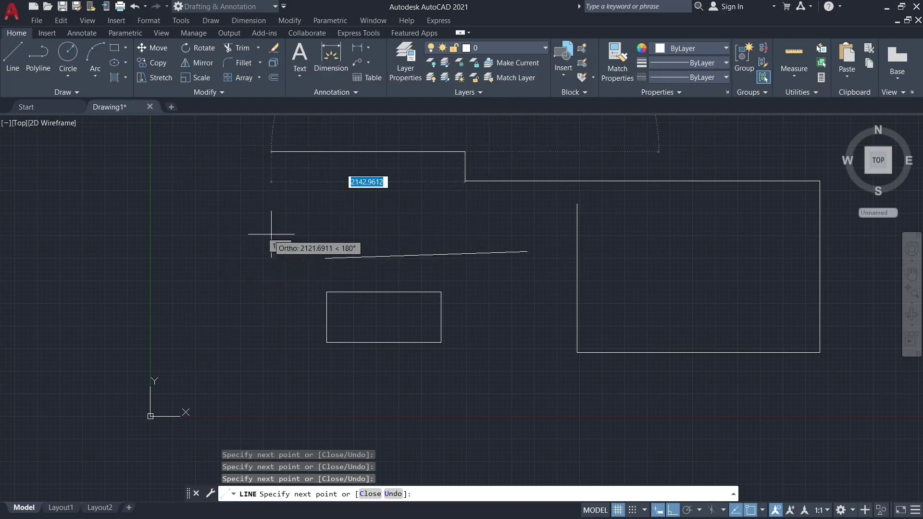
key(Escape)
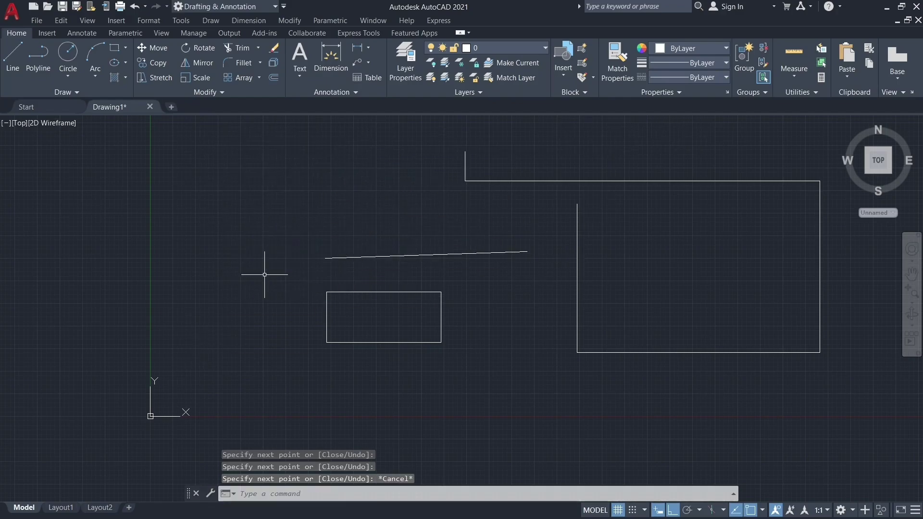
Step: With Ortho off, draw a three-segment zigzag line at the far left
middle_drag(663, 268, 645, 247)
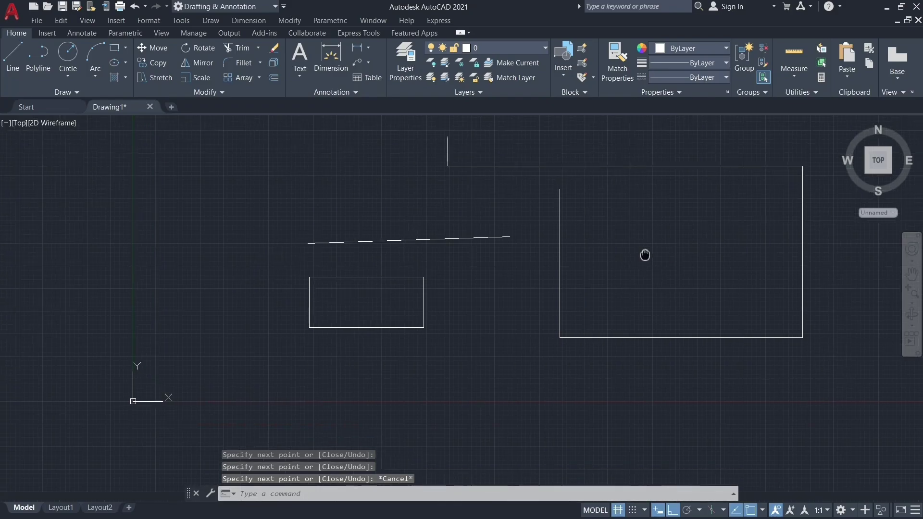
click(672, 511)
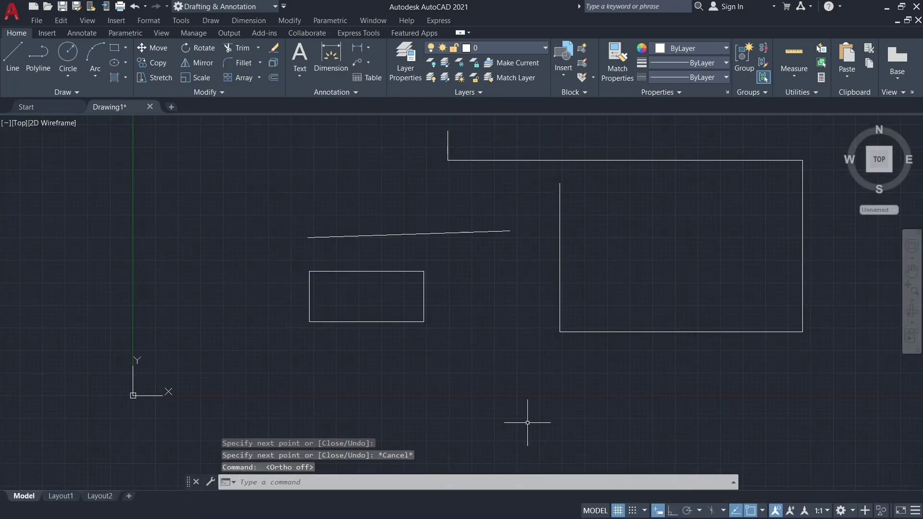
text(l)
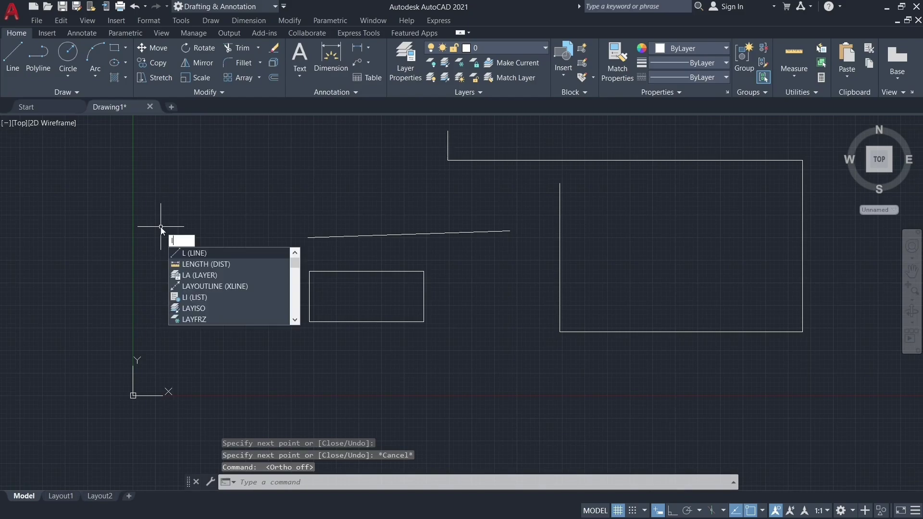
key(Return)
click(182, 236)
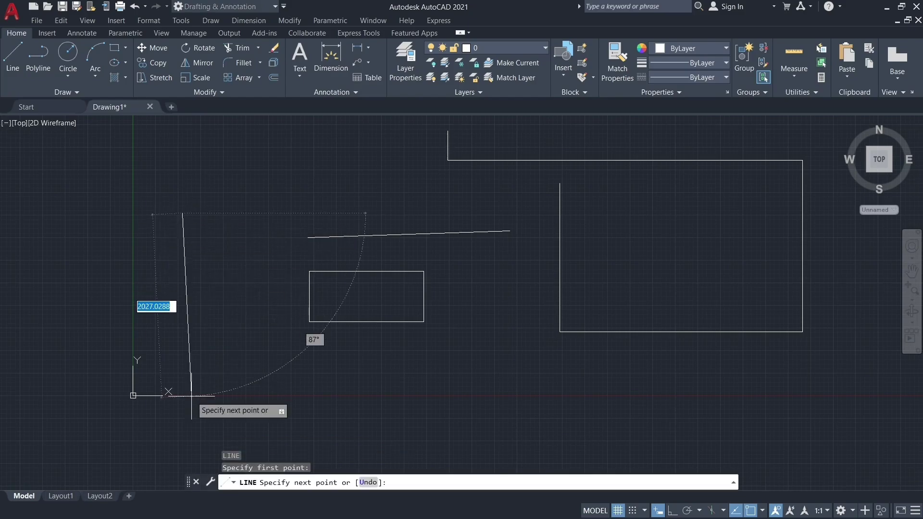
click(47, 235)
click(212, 298)
click(266, 406)
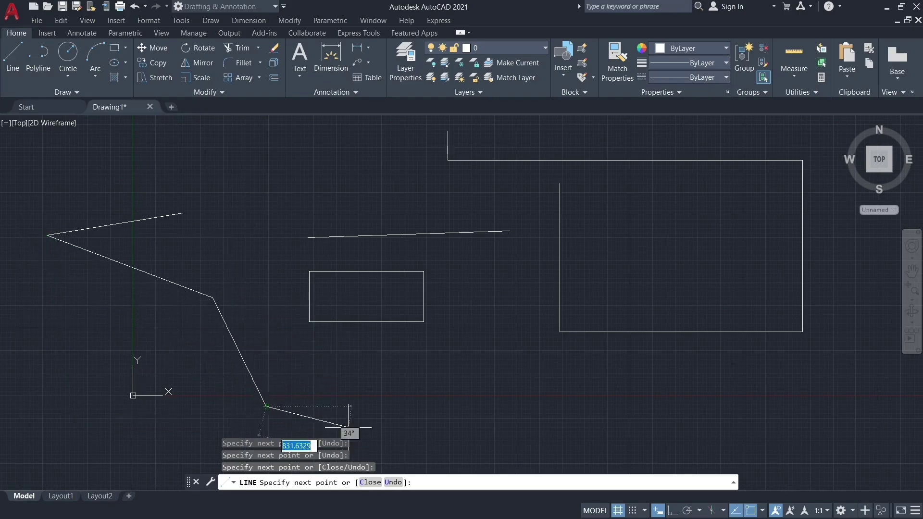
key(Escape)
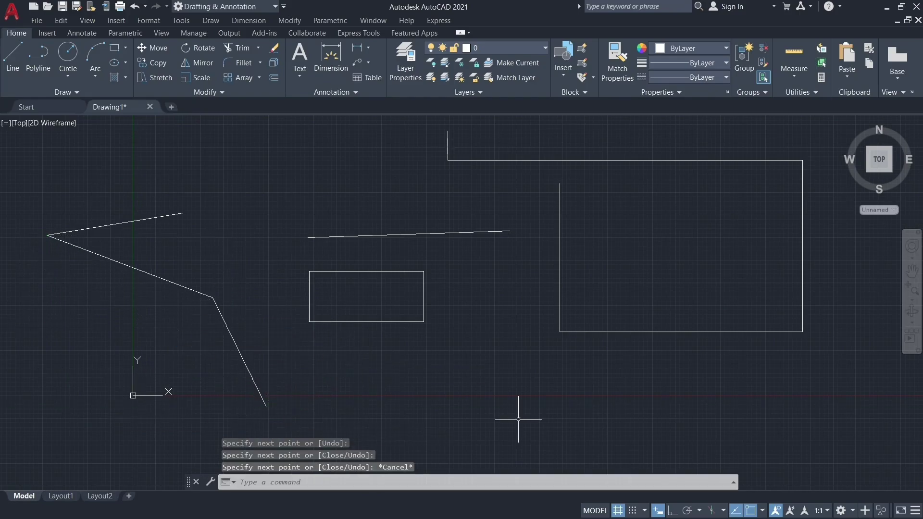
Step: With Ortho back on, draw an L-shaped pair of lines right of the rectangle
click(670, 511)
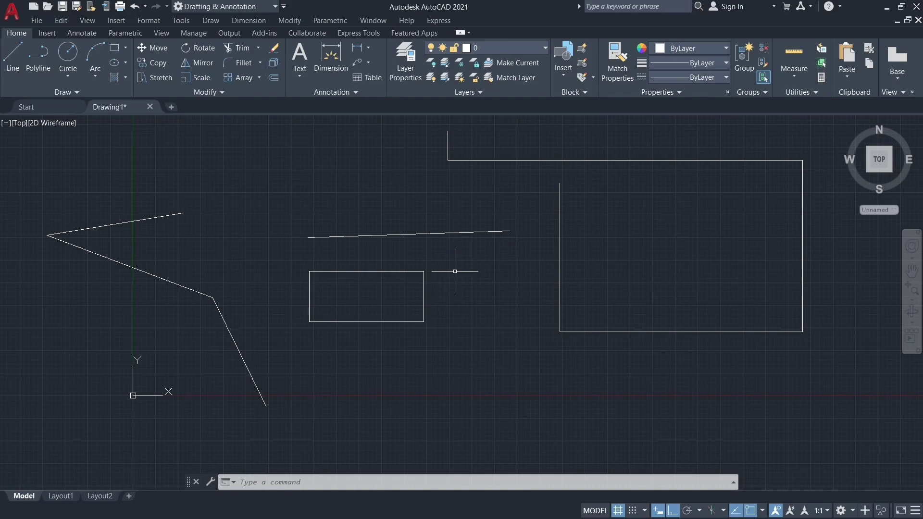
text(l)
key(Return)
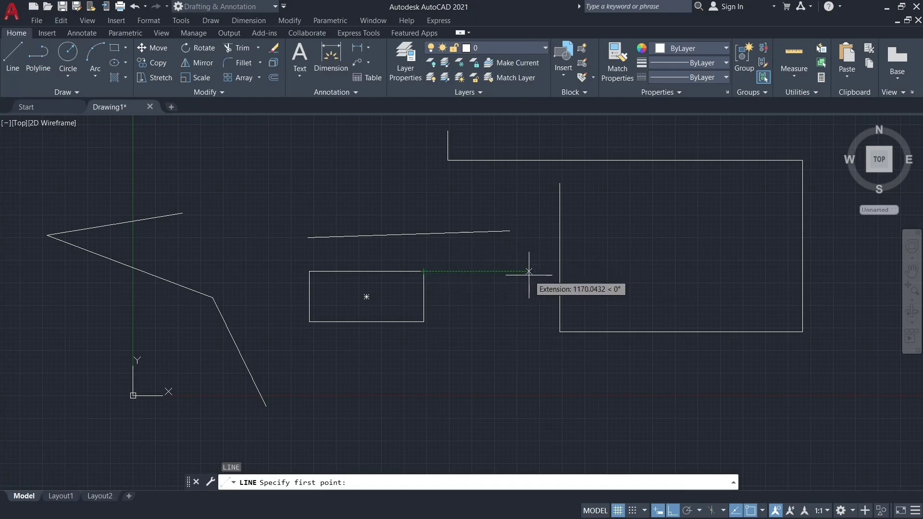
click(525, 271)
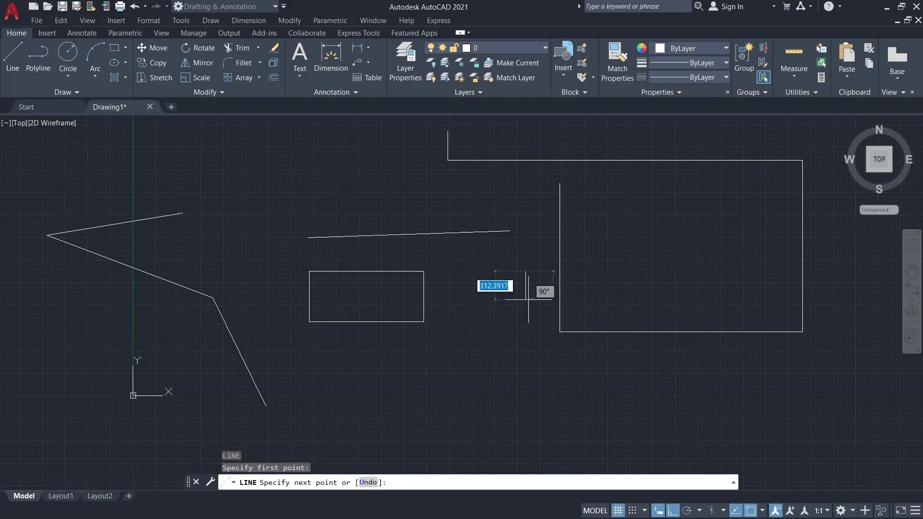
click(531, 349)
click(435, 349)
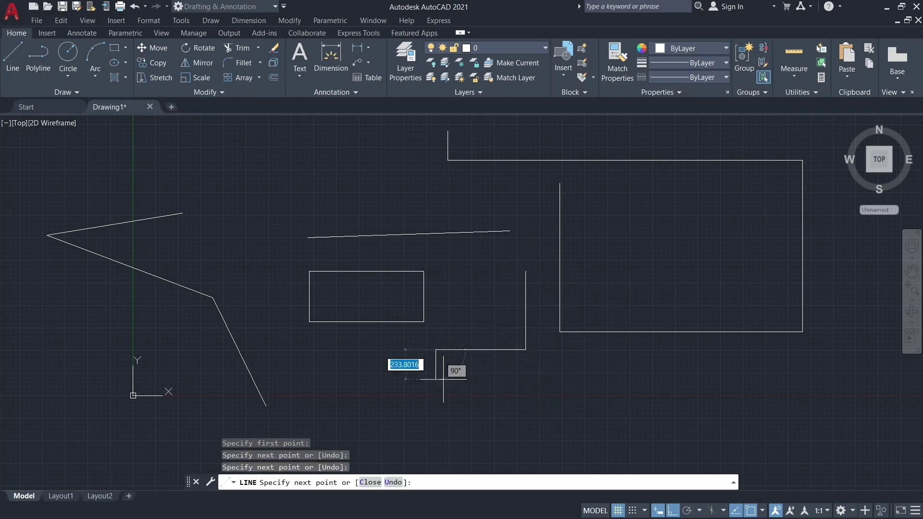
key(Escape)
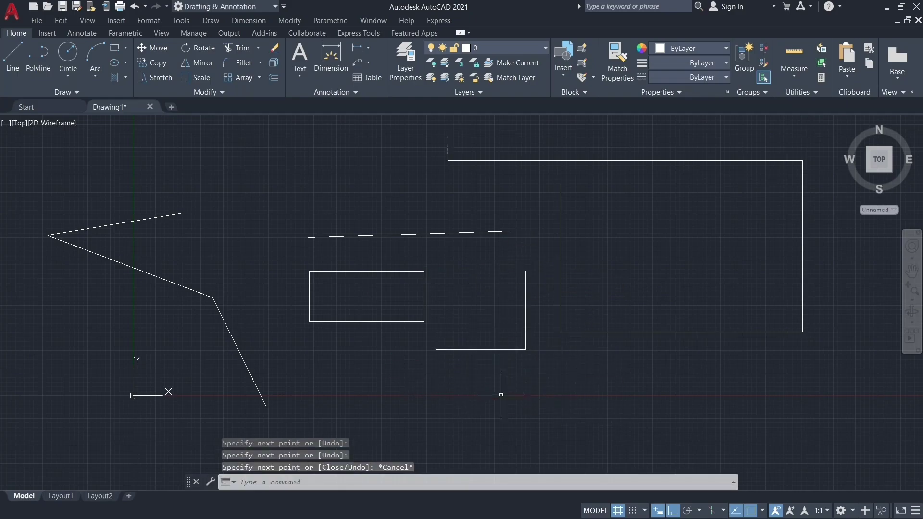
Step: Start a new line (L) with Object Snap Tracking left switched on
click(735, 511)
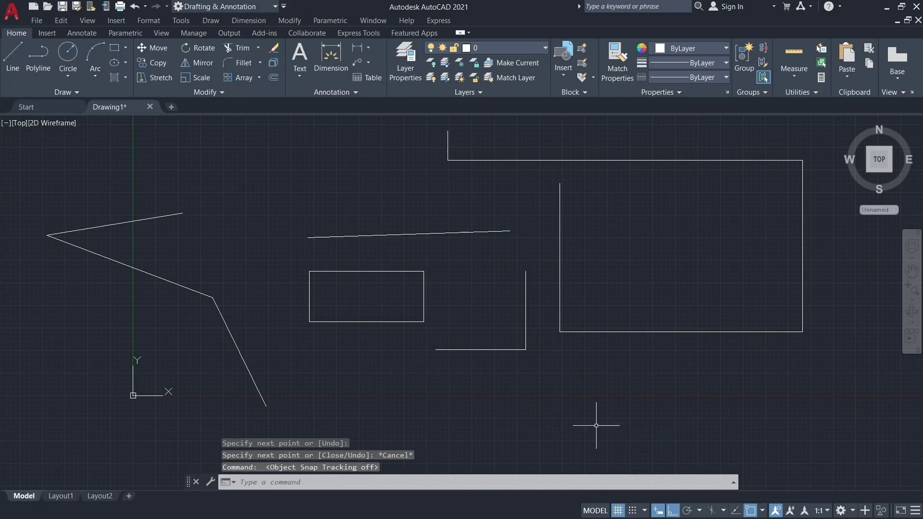
text(l)
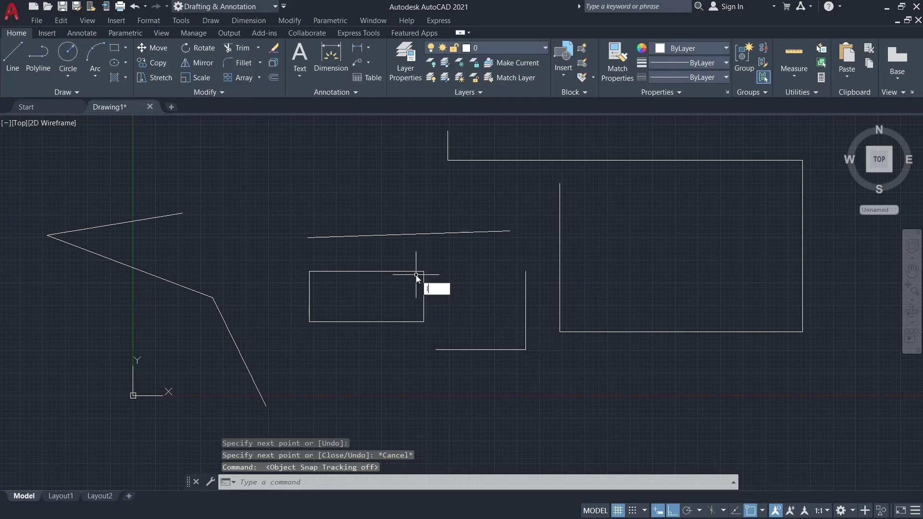
key(Return)
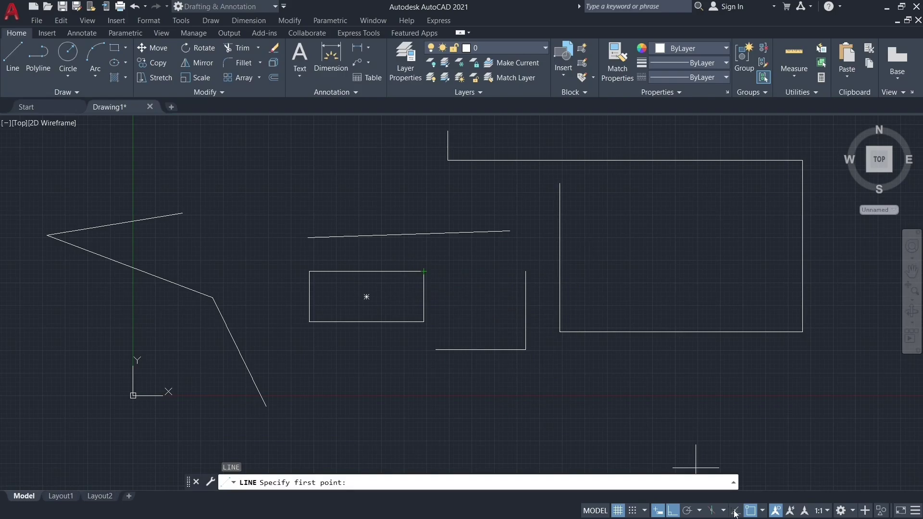
click(735, 511)
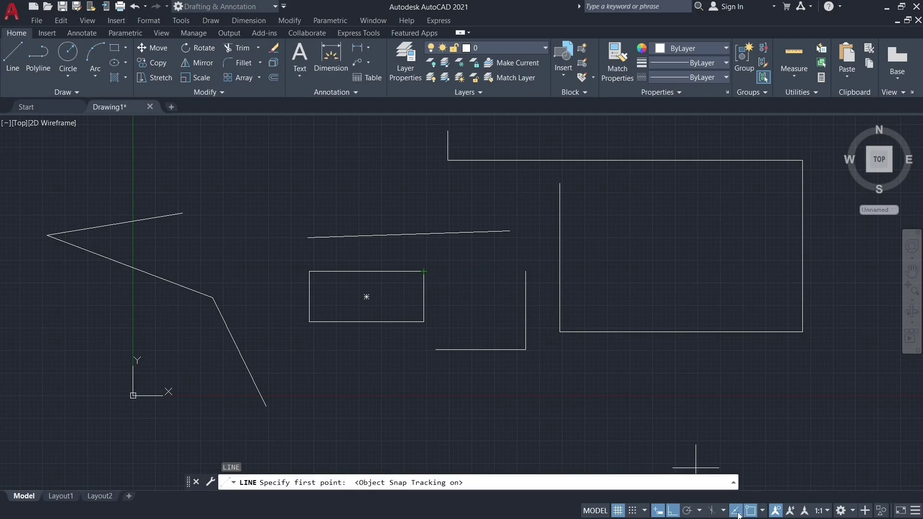
click(735, 511)
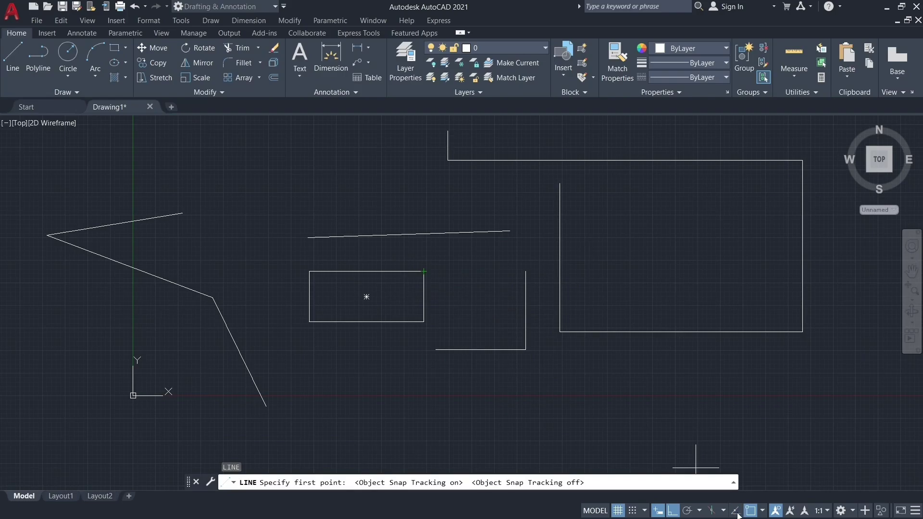
click(735, 511)
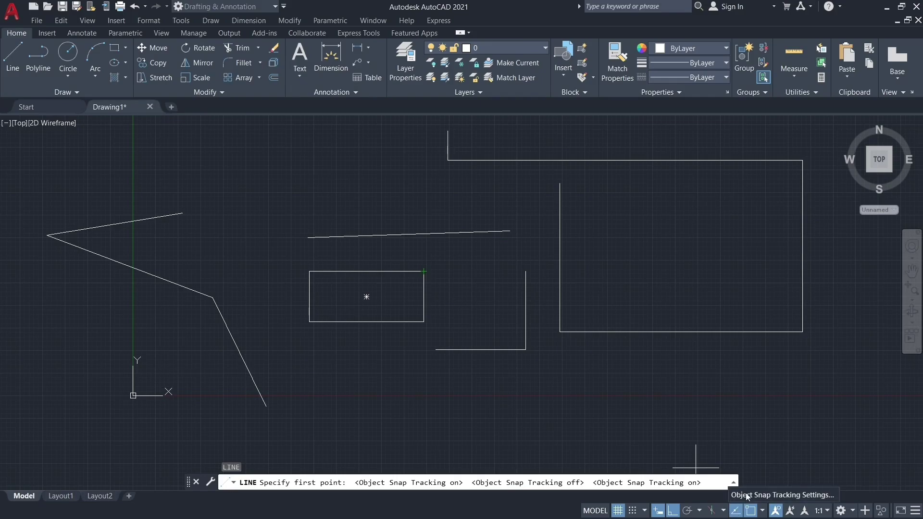
click(797, 494)
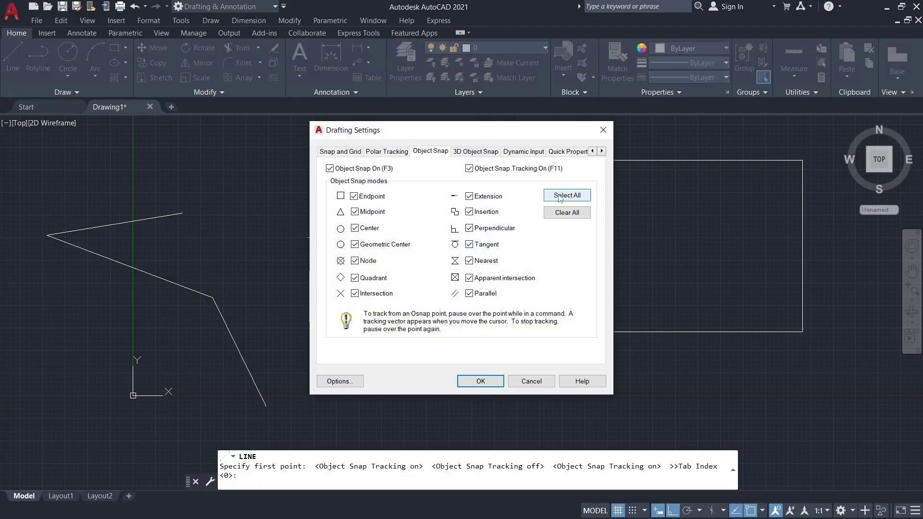
click(567, 195)
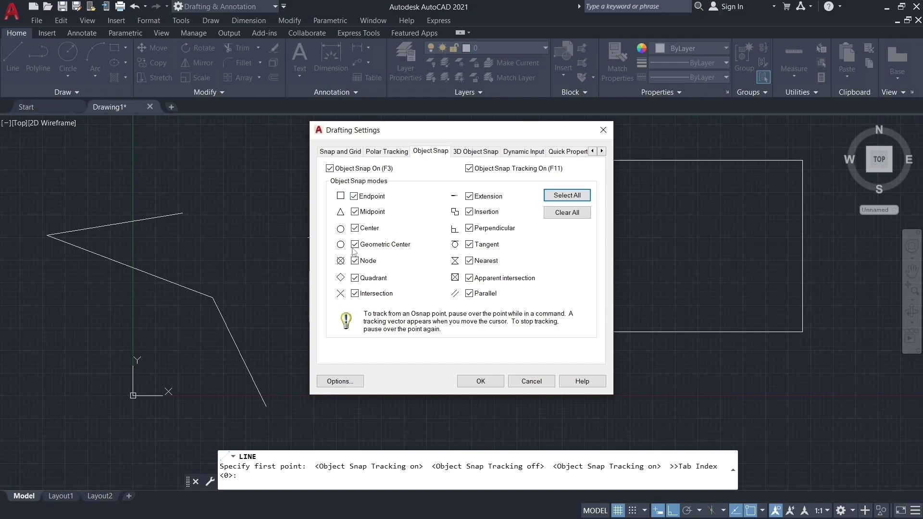
click(501, 383)
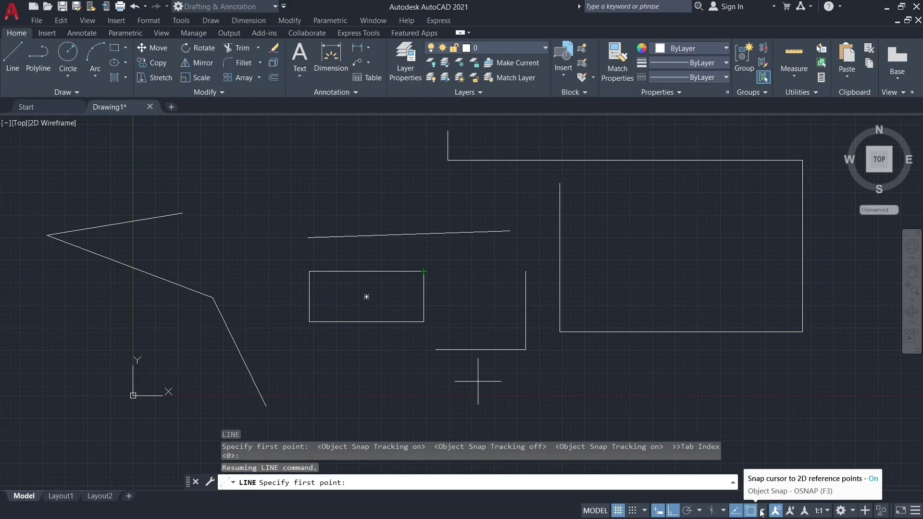
Step: Draw an L-shaped line from the rectangle's top midpoint straight down, then right
click(762, 512)
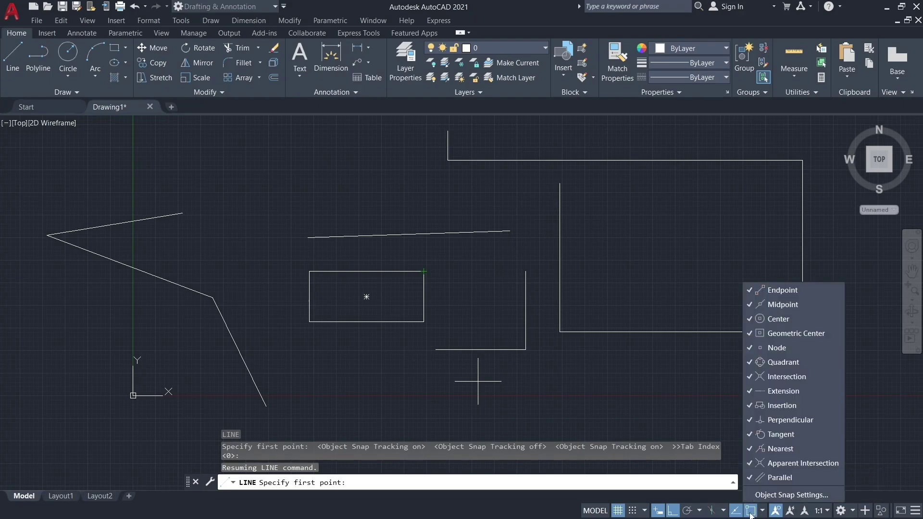
click(750, 513)
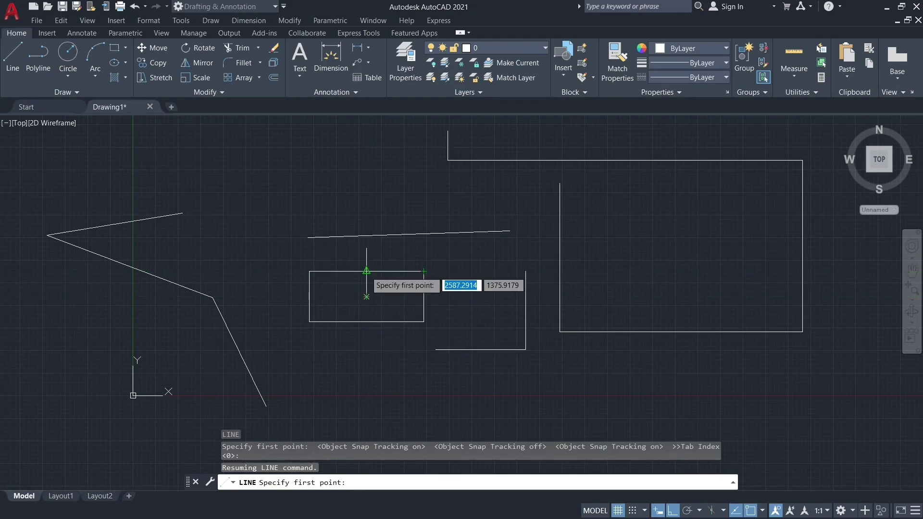
click(367, 271)
click(366, 383)
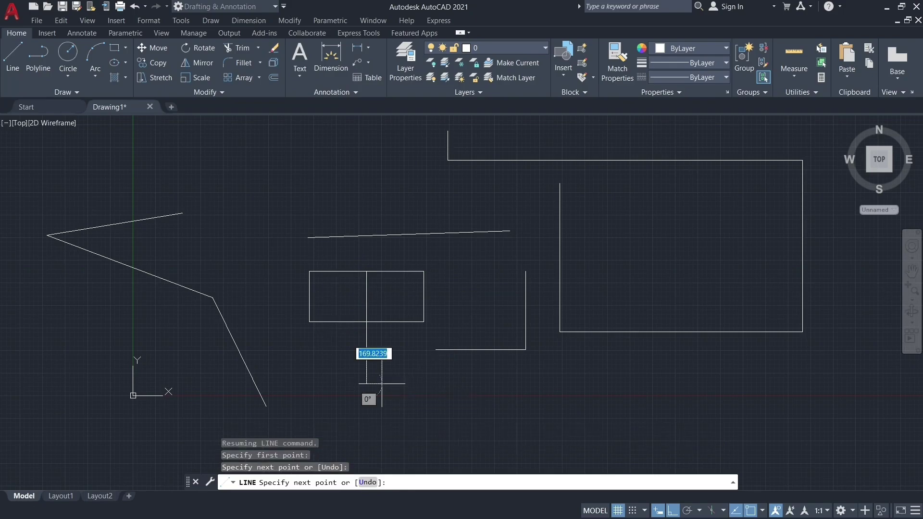
click(564, 383)
right_click(537, 433)
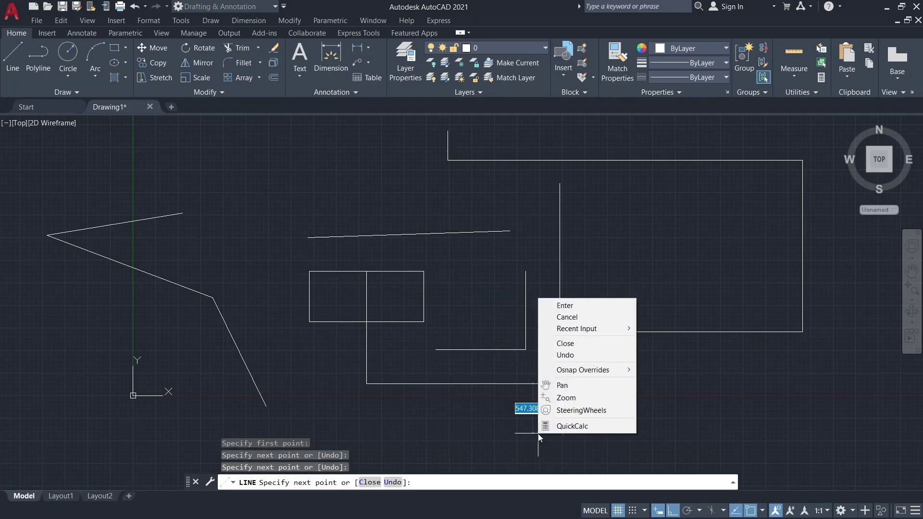
key(Escape)
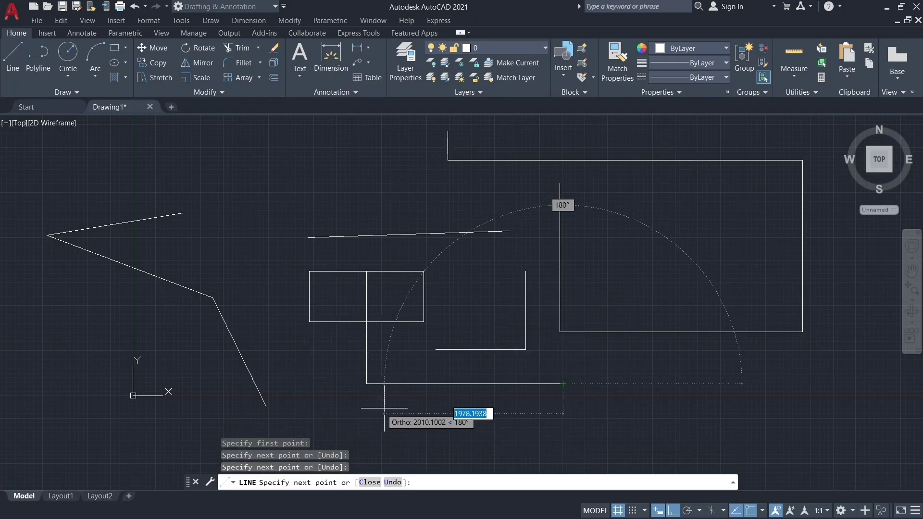
key(Escape)
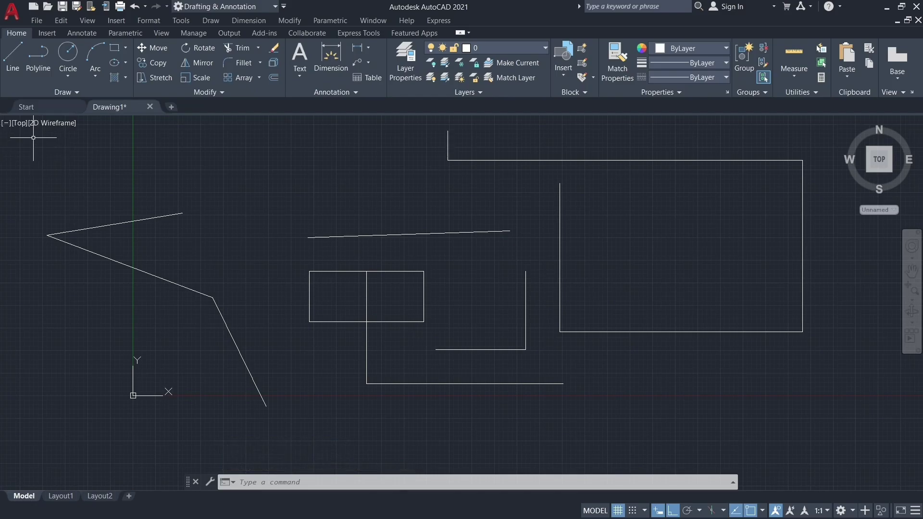
Step: Window-select all the drawn lines and erase them
click(33, 137)
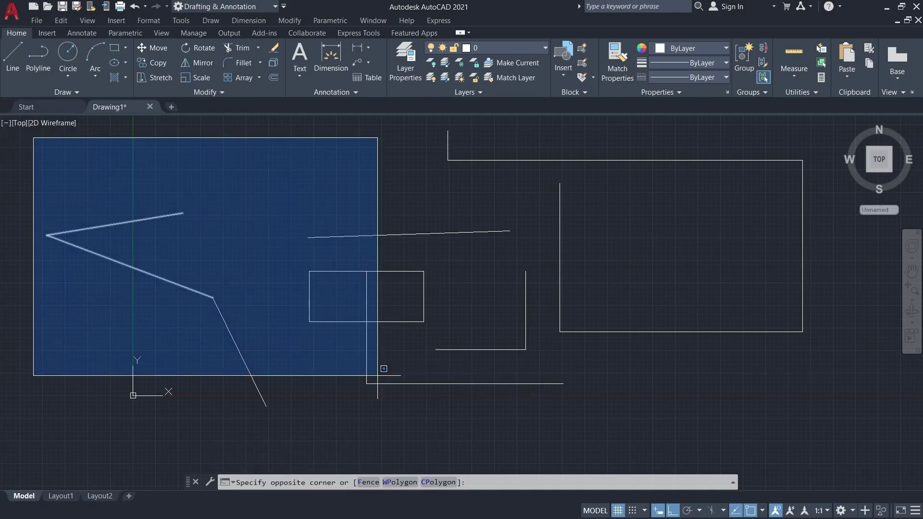
click(839, 399)
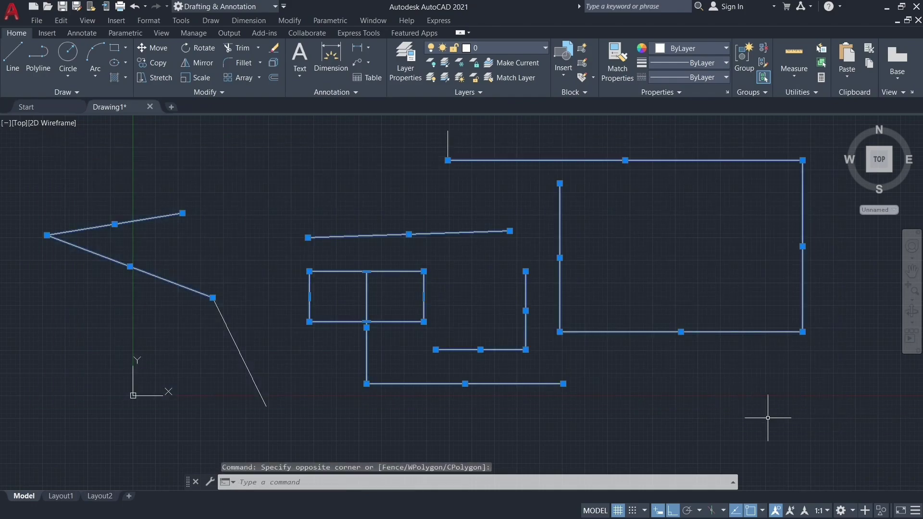
key(Delete)
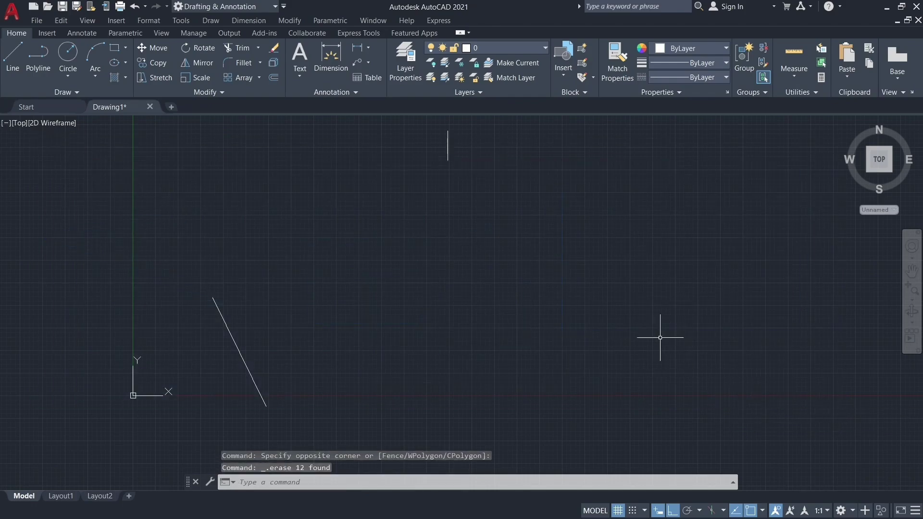
Step: Erase the leftover vertical and diagonal lines and recentre the empty view
middle_drag(447, 266, 330, 333)
click(277, 170)
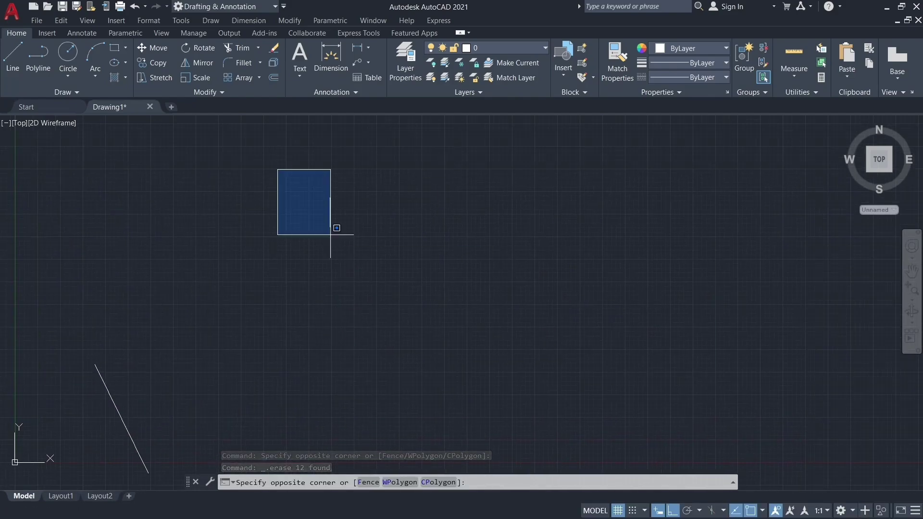
click(330, 235)
key(Delete)
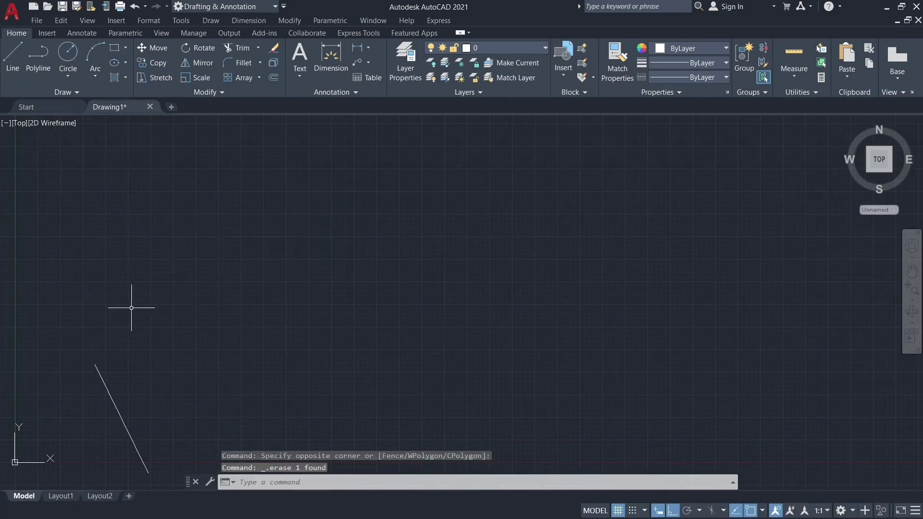
mouse_move(131, 307)
middle_down()
mouse_move(155, 274)
mouse_move(150, 181)
middle_up()
click(88, 211)
click(196, 373)
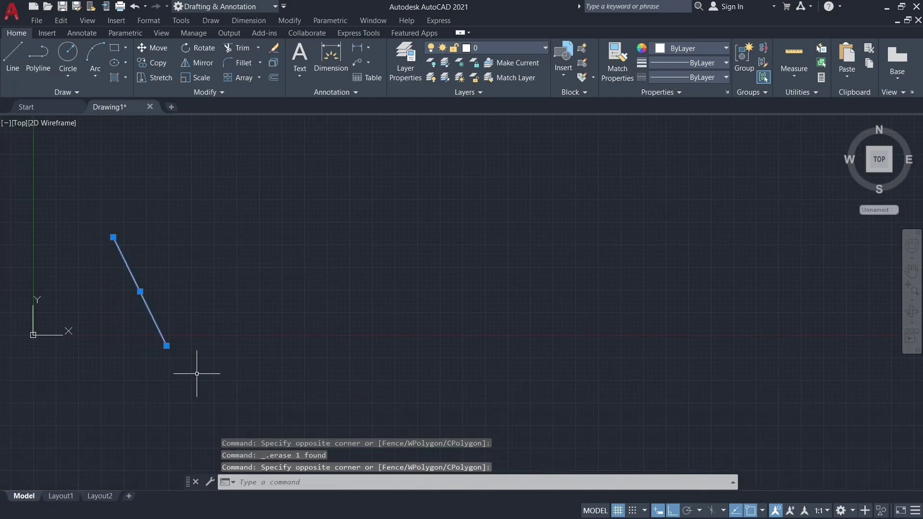
key(Delete)
mouse_move(217, 315)
middle_down()
mouse_move(163, 429)
mouse_move(209, 402)
middle_up()
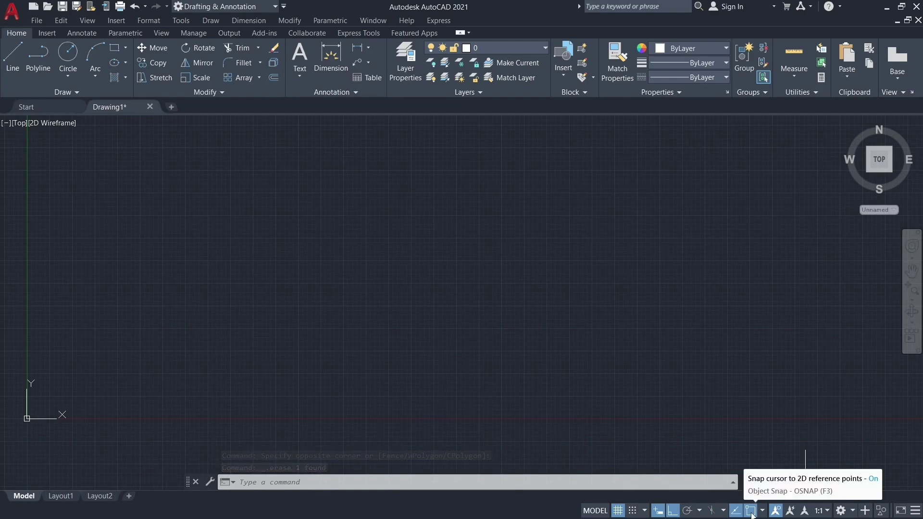
Step: Draw a circle by picking its centre and radius, then pan it lower
text(c)
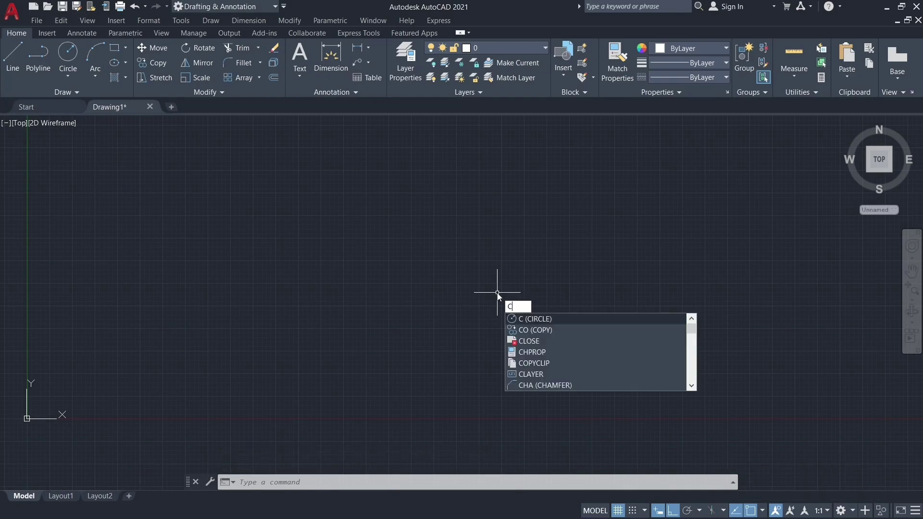
key(Return)
click(390, 220)
click(476, 286)
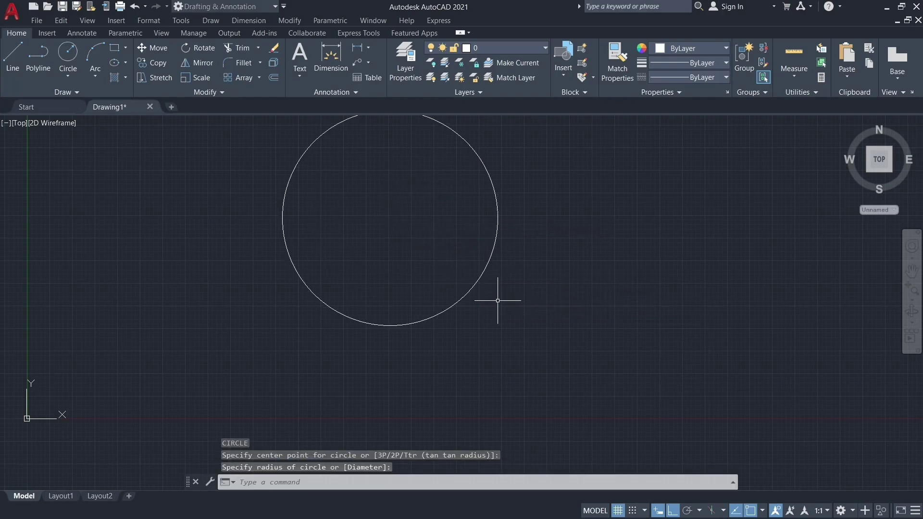
middle_drag(427, 191, 441, 220)
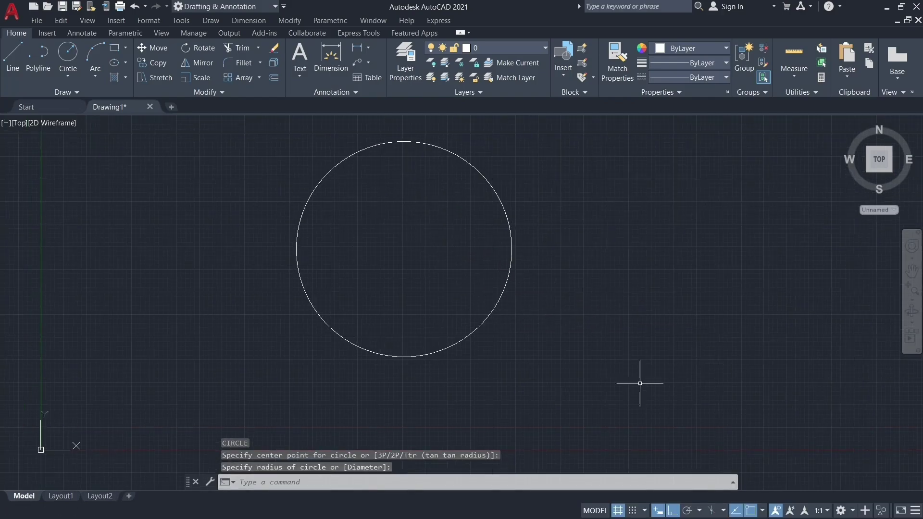
Step: Turn object snap off and start a new line
click(751, 511)
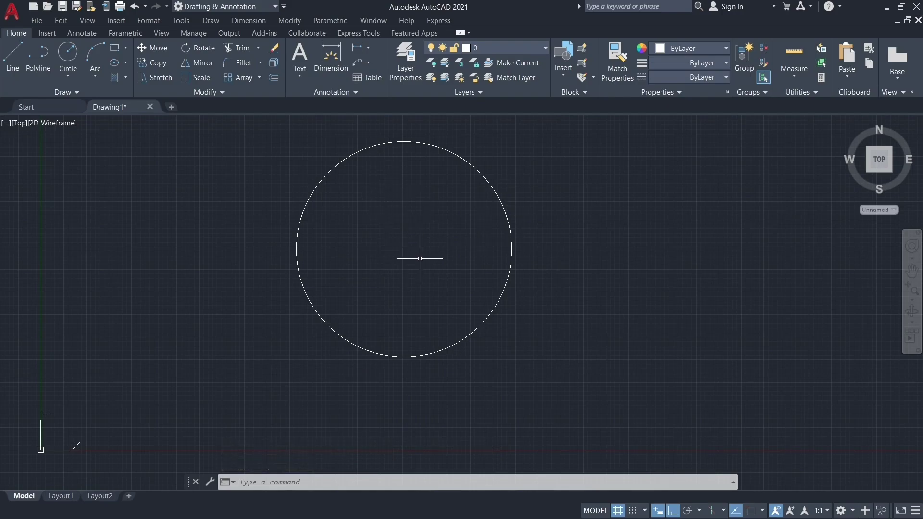
text(l)
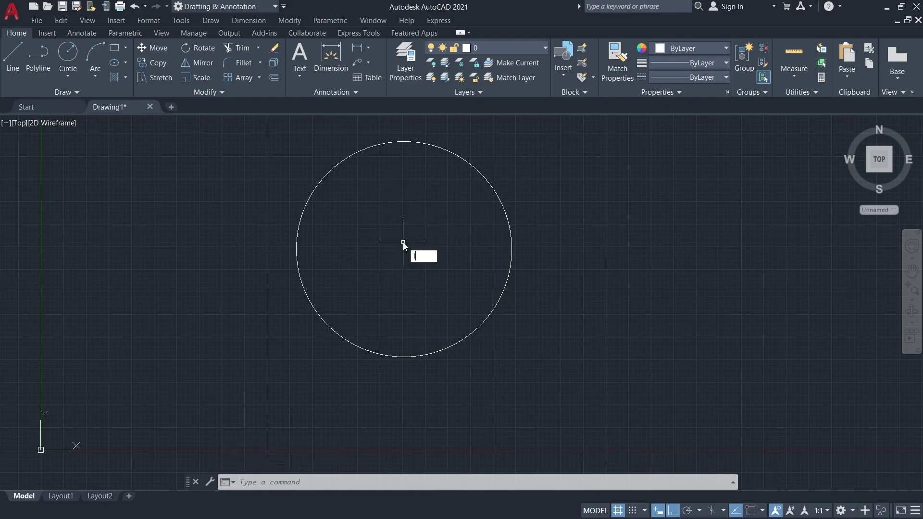
key(Return)
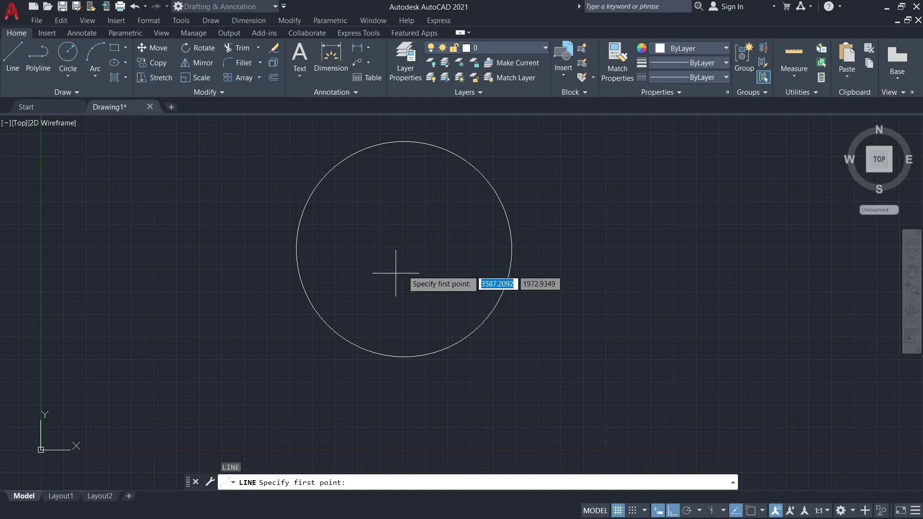
Step: With object snap on, draw a horizontal line right from the circle's right quadrant
click(746, 511)
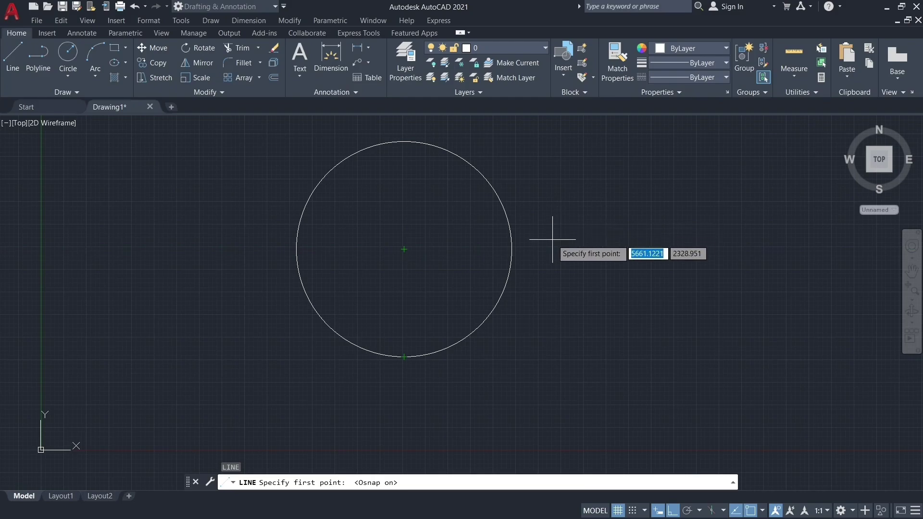
click(512, 249)
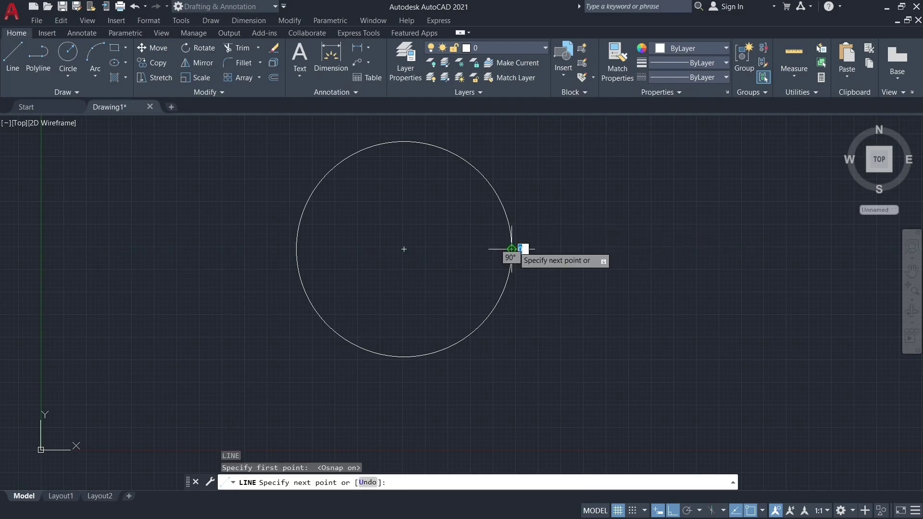
click(662, 262)
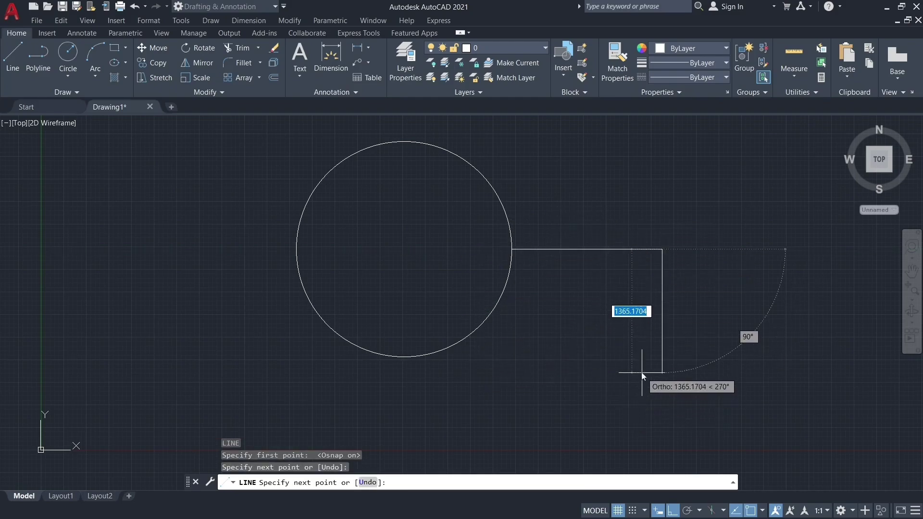
right_click(642, 372)
click(691, 391)
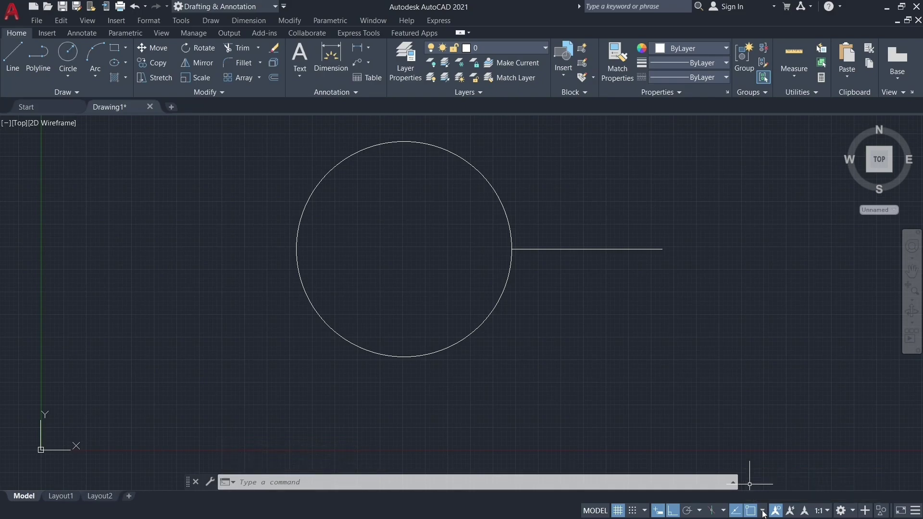
click(763, 511)
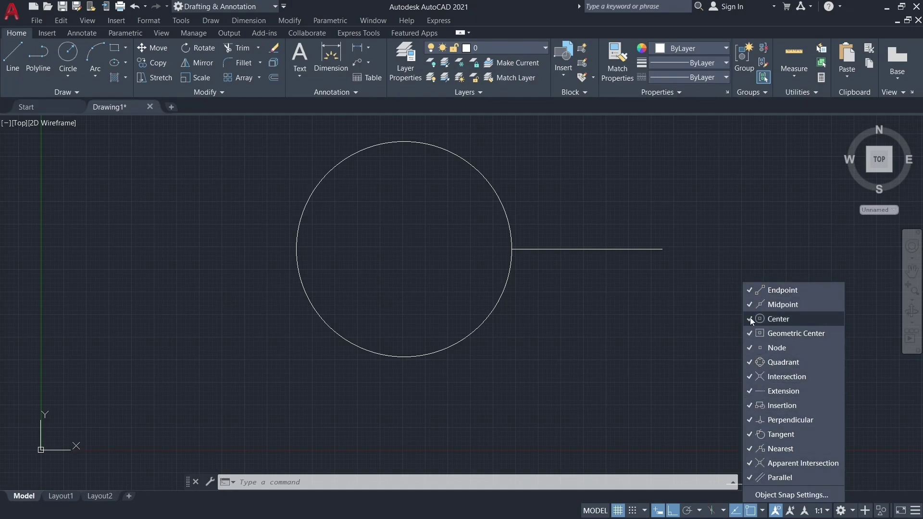
Step: Start a new line with Center object snap re-enabled
click(708, 344)
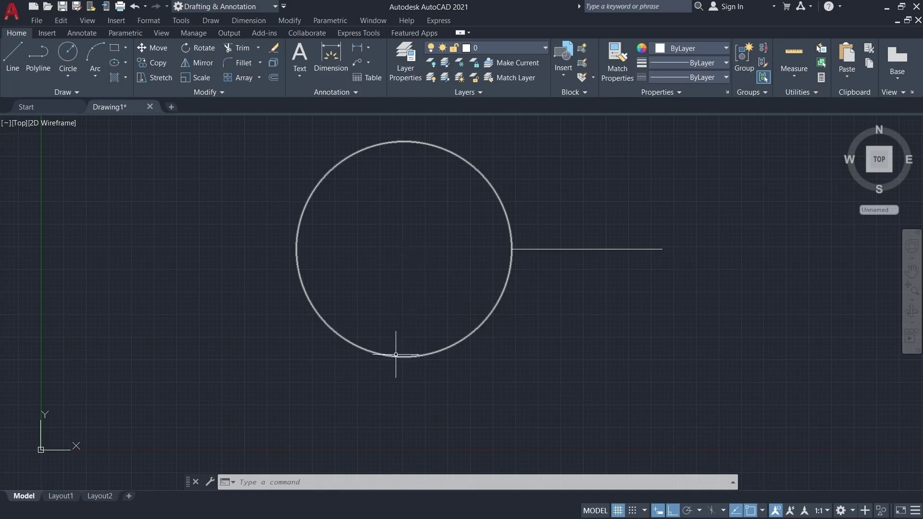
text(l)
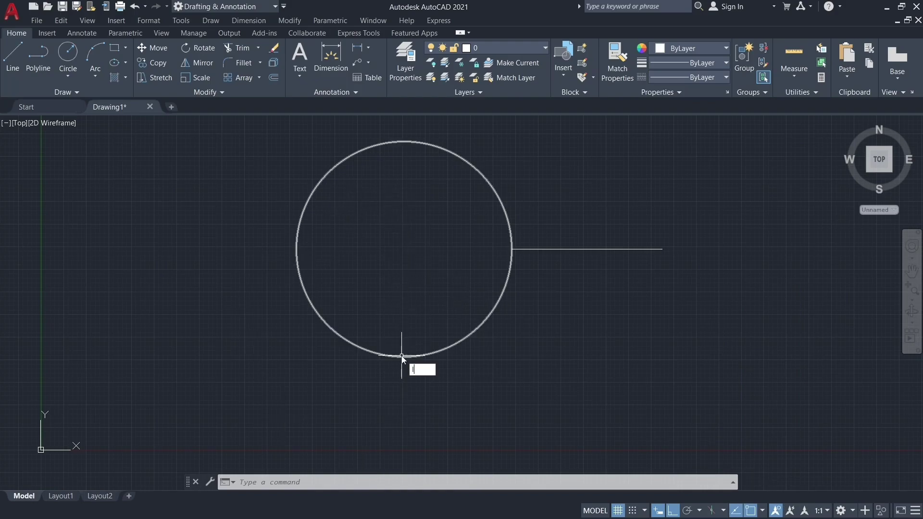
key(Return)
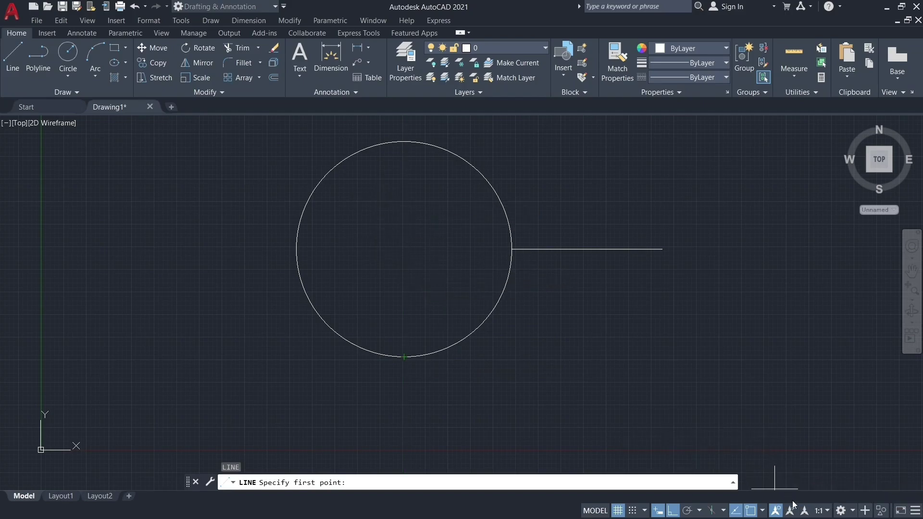
click(762, 511)
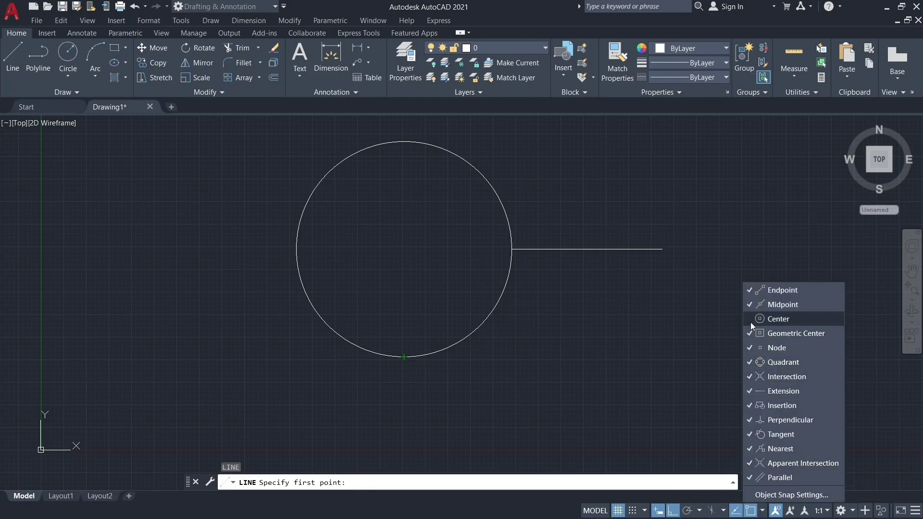
click(699, 494)
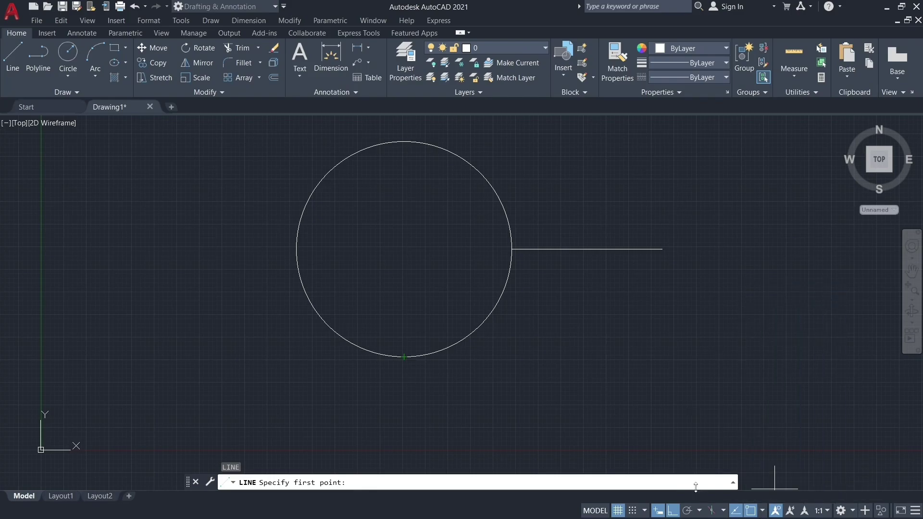
Step: Draw a line from the circle's centre out to the left, then down below it
click(404, 248)
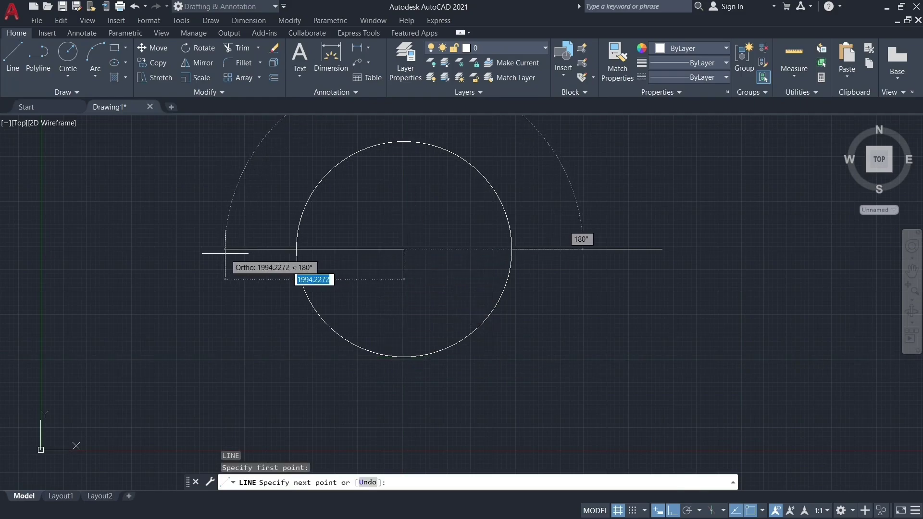
click(202, 249)
click(202, 393)
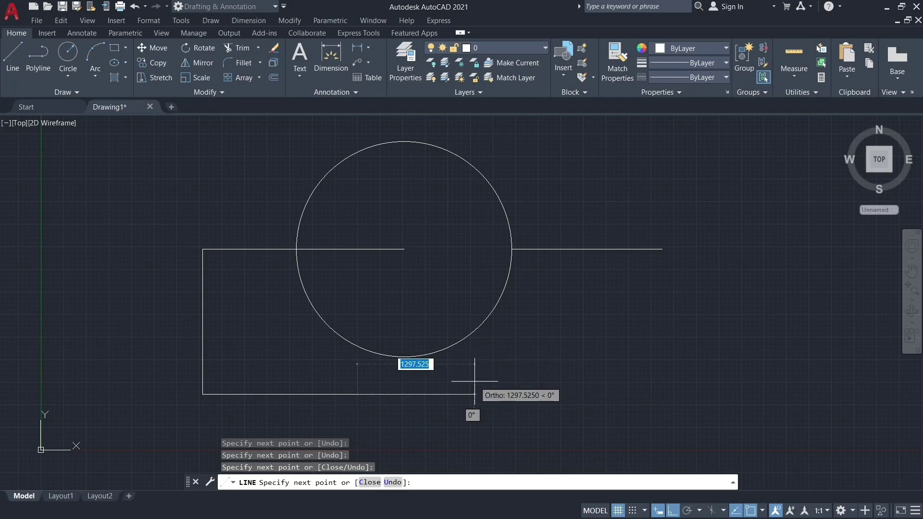
key(Escape)
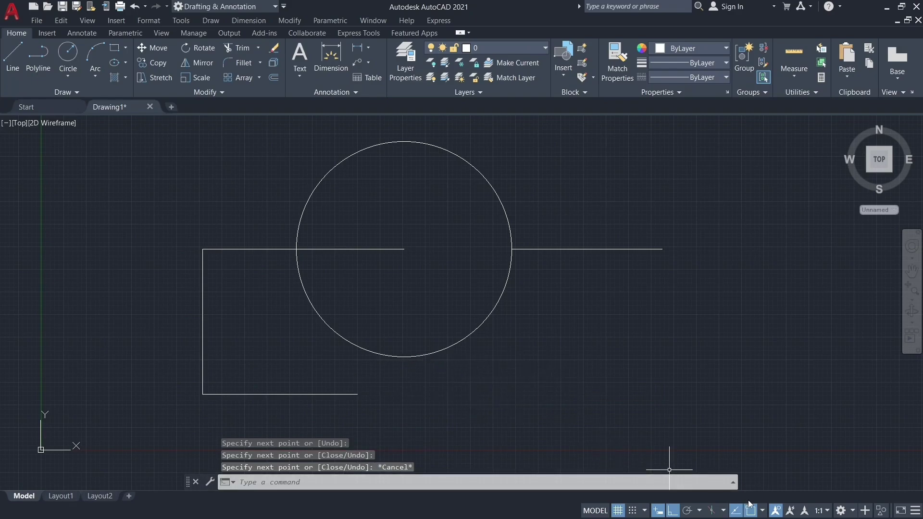
click(761, 513)
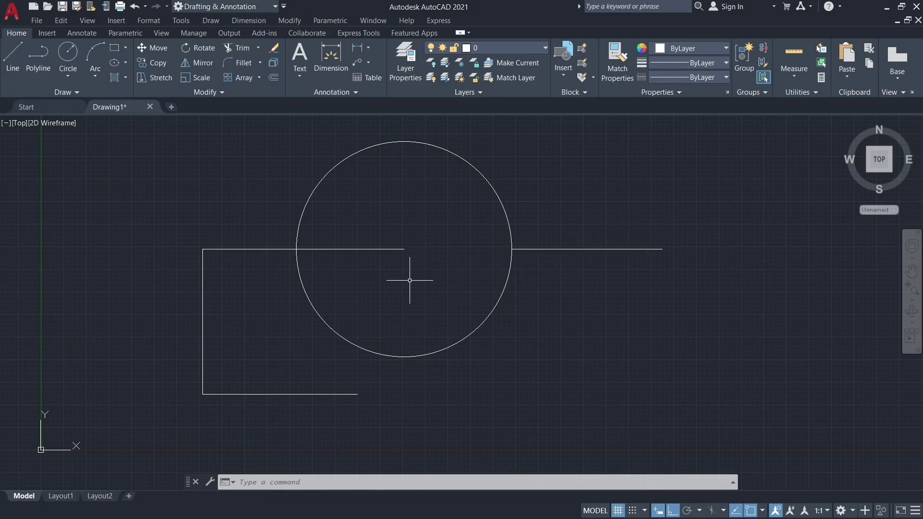
scroll(410, 276, down, 2)
middle_drag(519, 376, 353, 447)
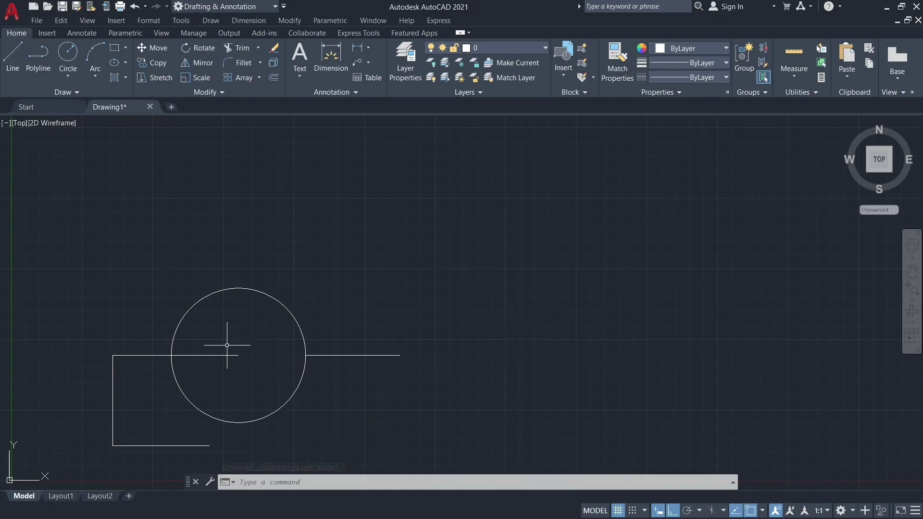
middle_drag(227, 345, 342, 275)
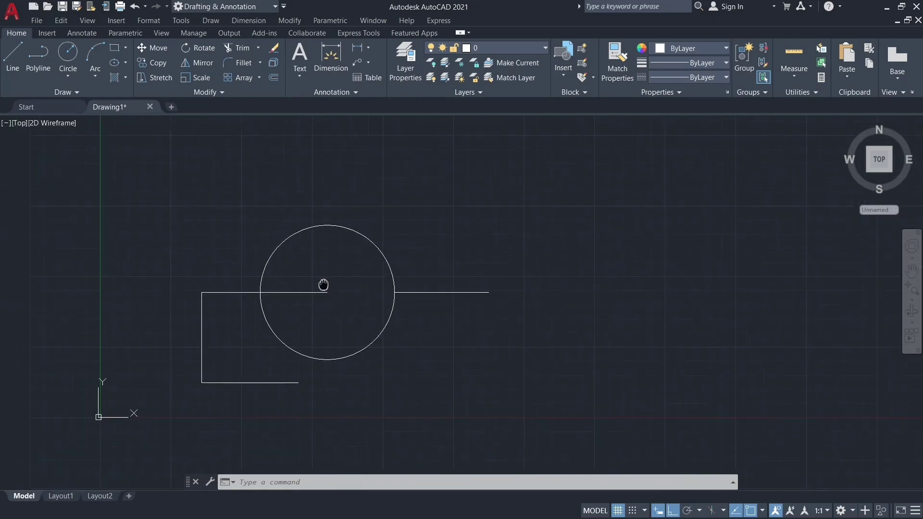